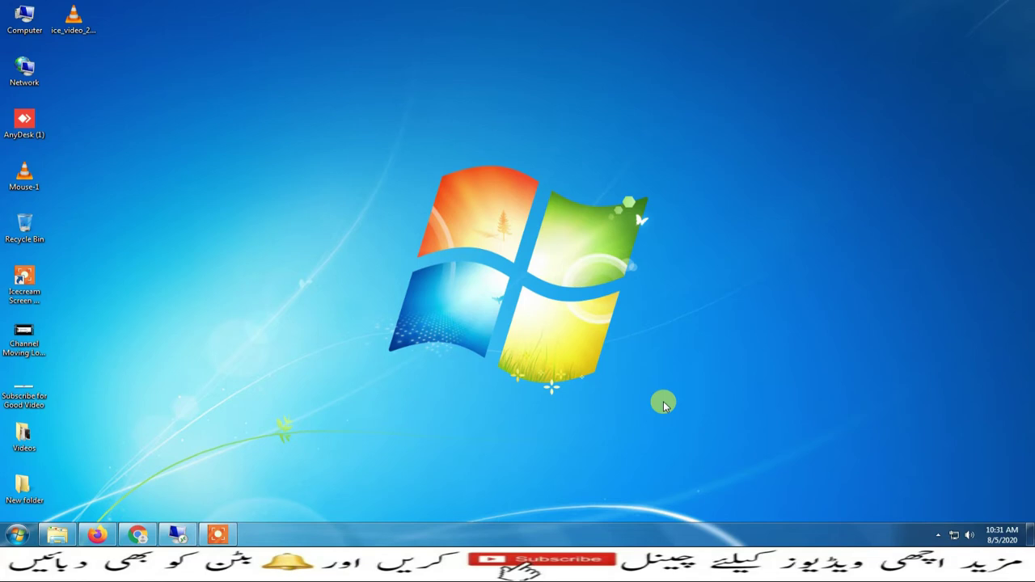
Bring up the server's VM session and launch the TSplus Administration Console from the AdminTool shortcut
click(179, 533)
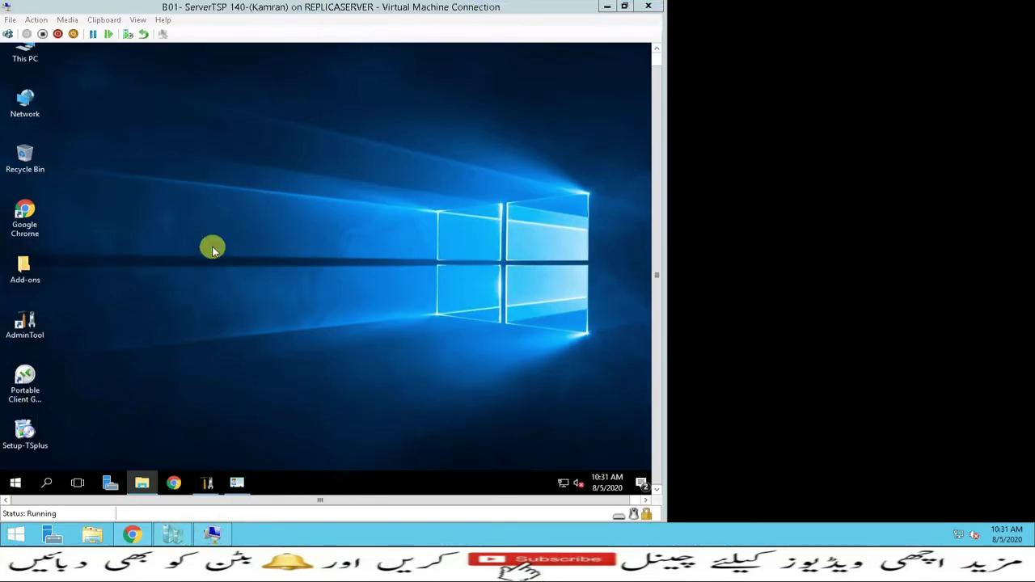
double_click(25, 323)
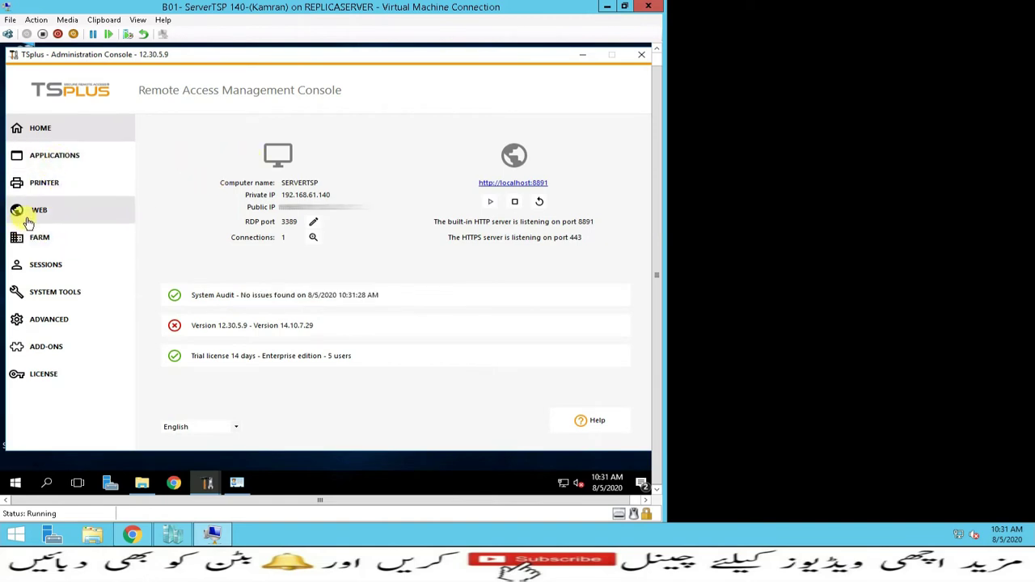
Start a new local user in Users and Groups, copying the user name into the full name
click(46, 298)
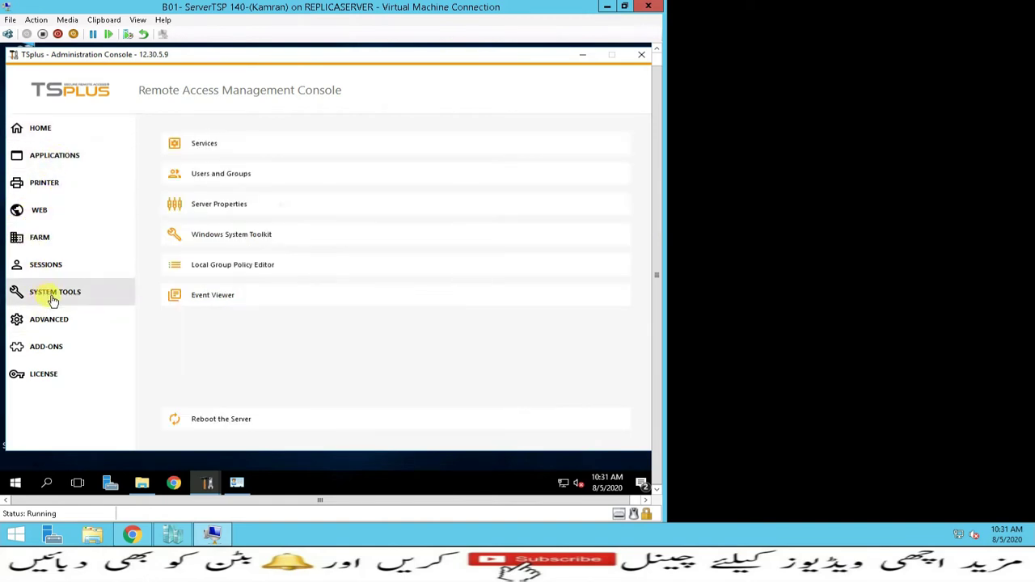
click(217, 176)
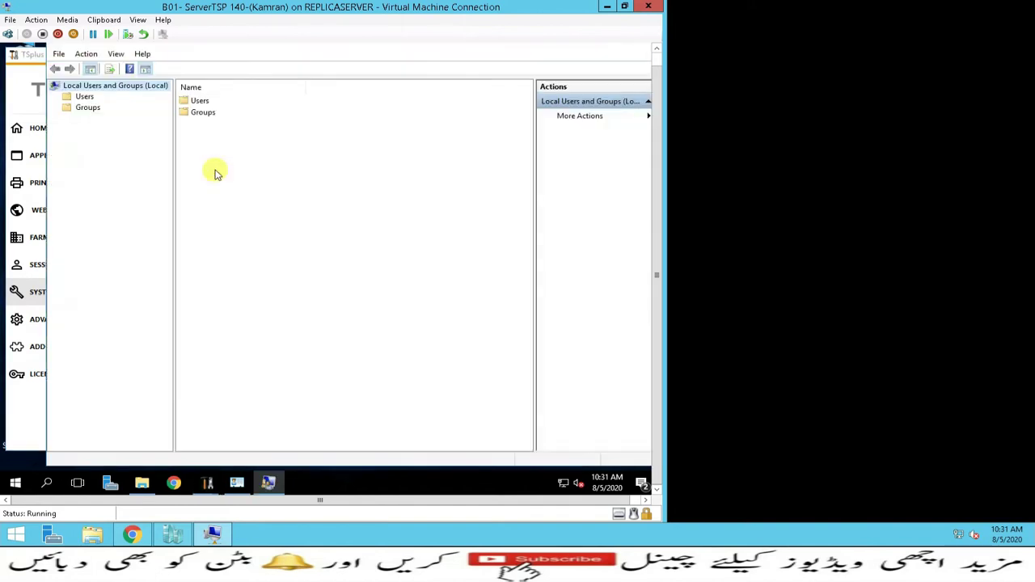
click(88, 98)
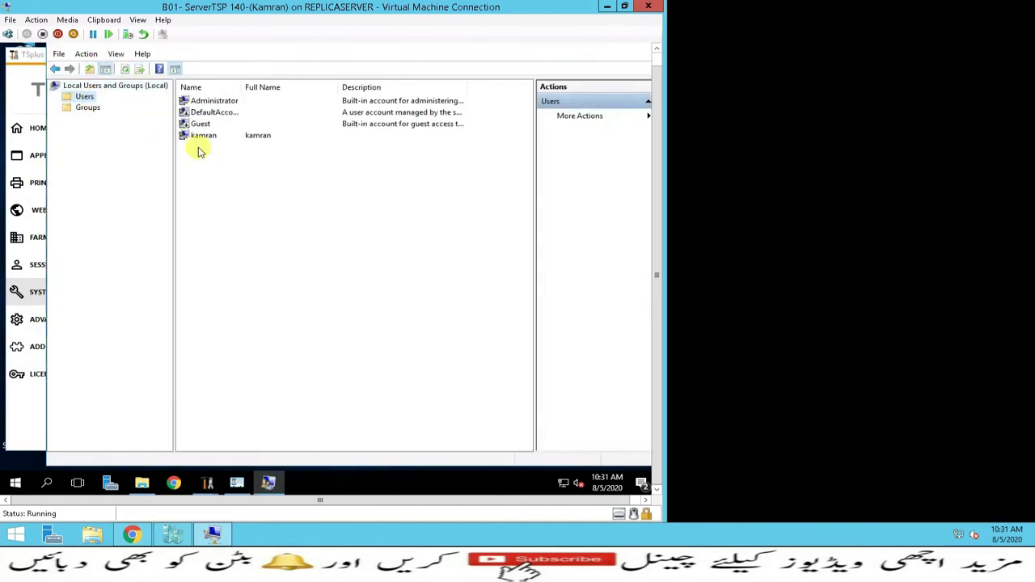
right_click(223, 196)
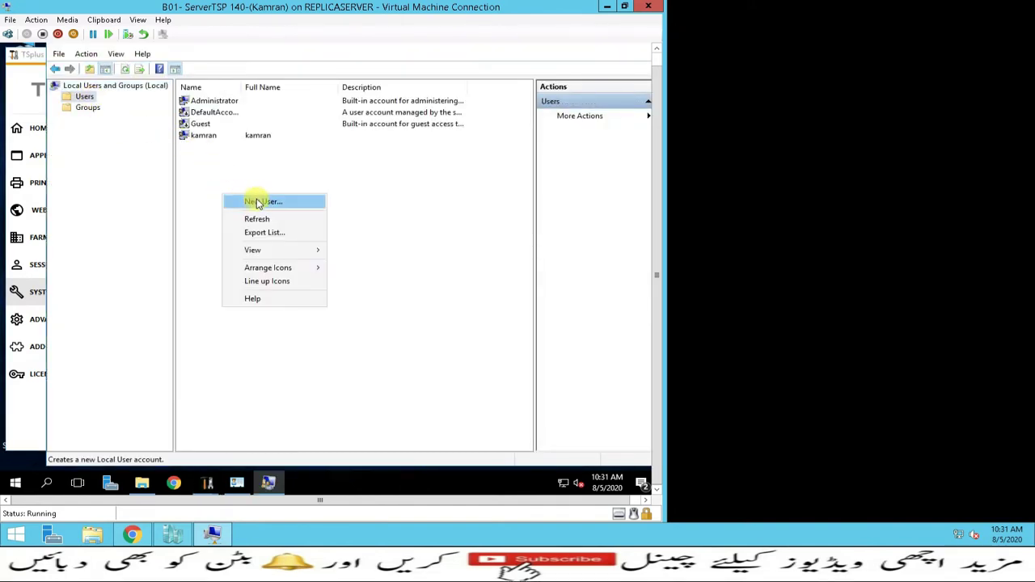
click(259, 201)
text(awan)
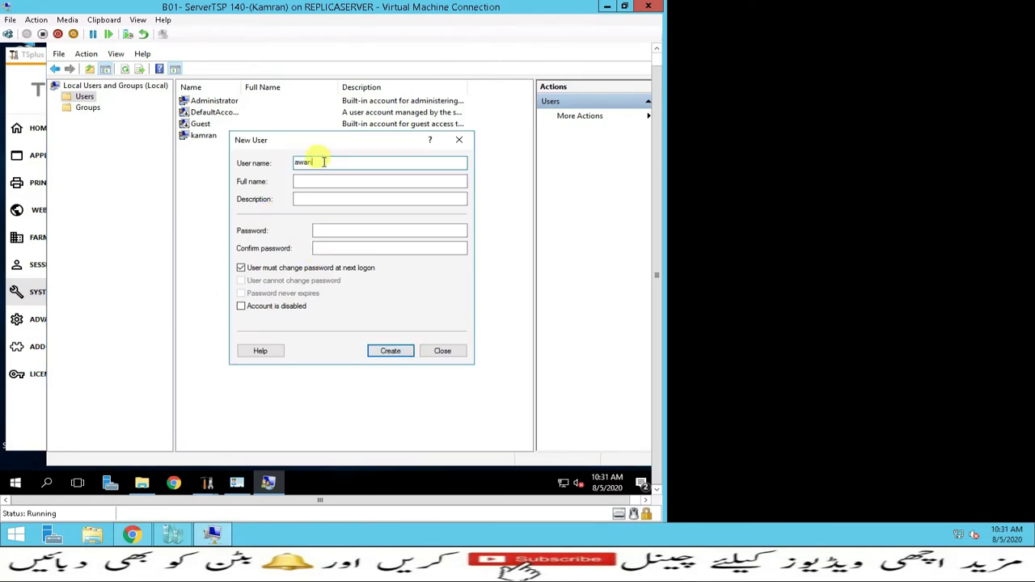
drag(323, 162, 262, 165)
key(ctrl+c)
click(319, 183)
key(ctrl+v)
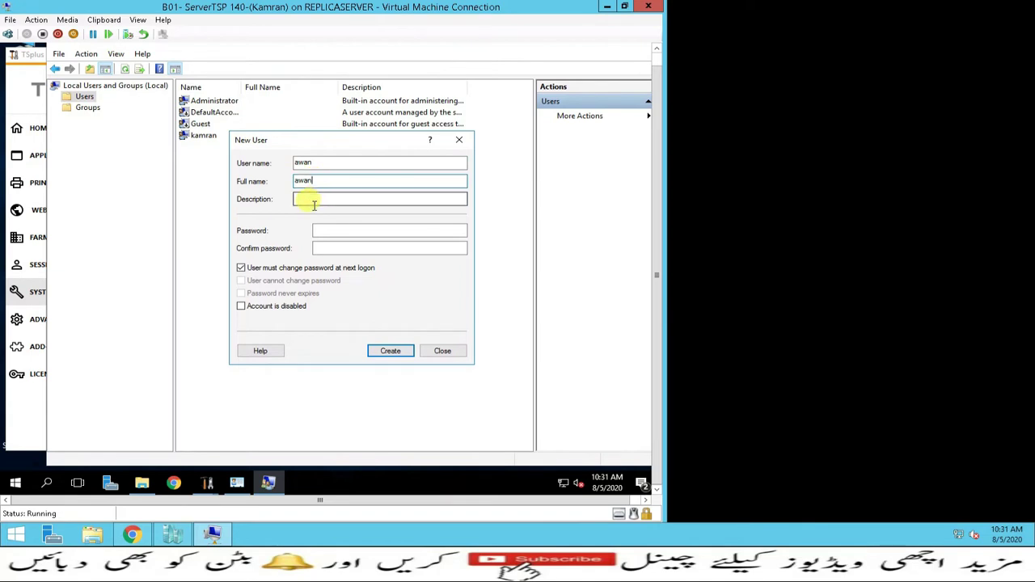
Set the account password, make it never expire and user-unchangeable, and create the account
click(261, 267)
click(242, 281)
click(242, 293)
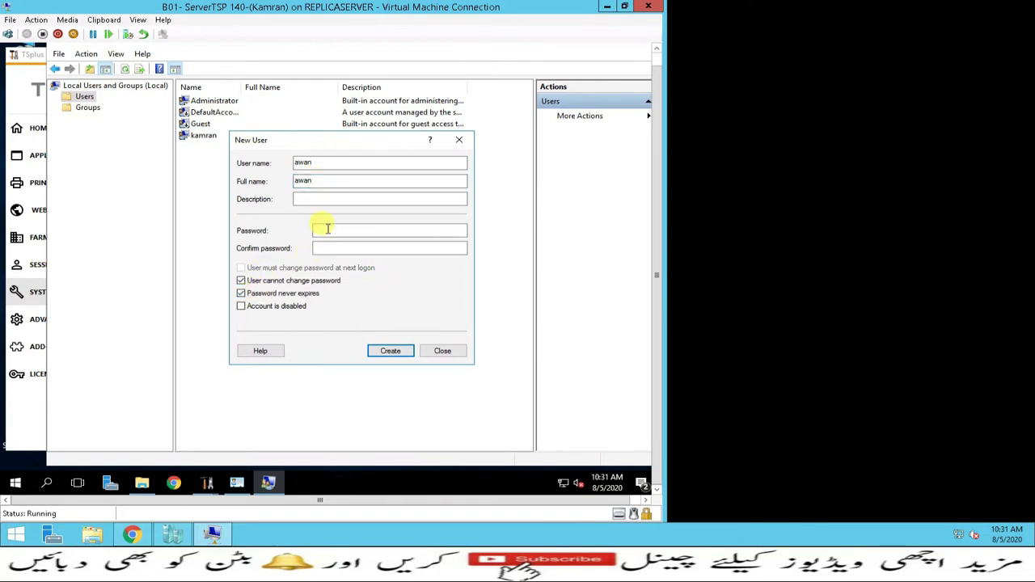
click(327, 229)
text(1234)
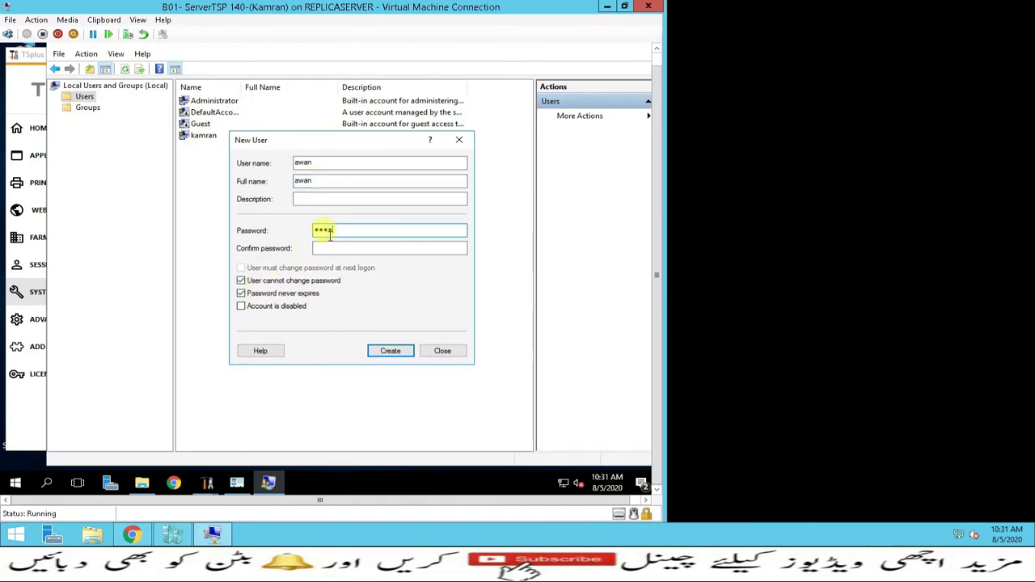
click(329, 246)
text(12)
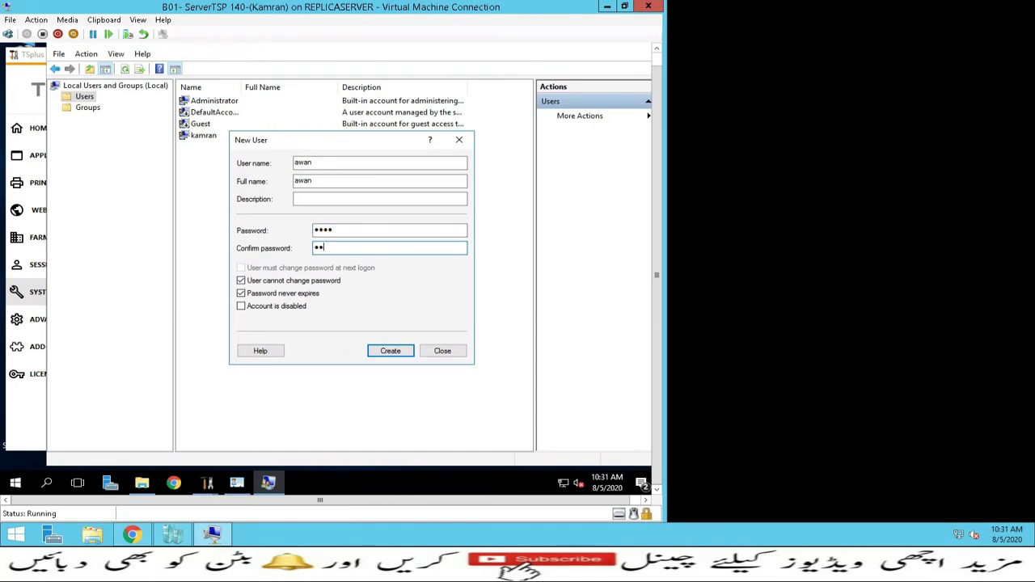
text(34)
click(388, 349)
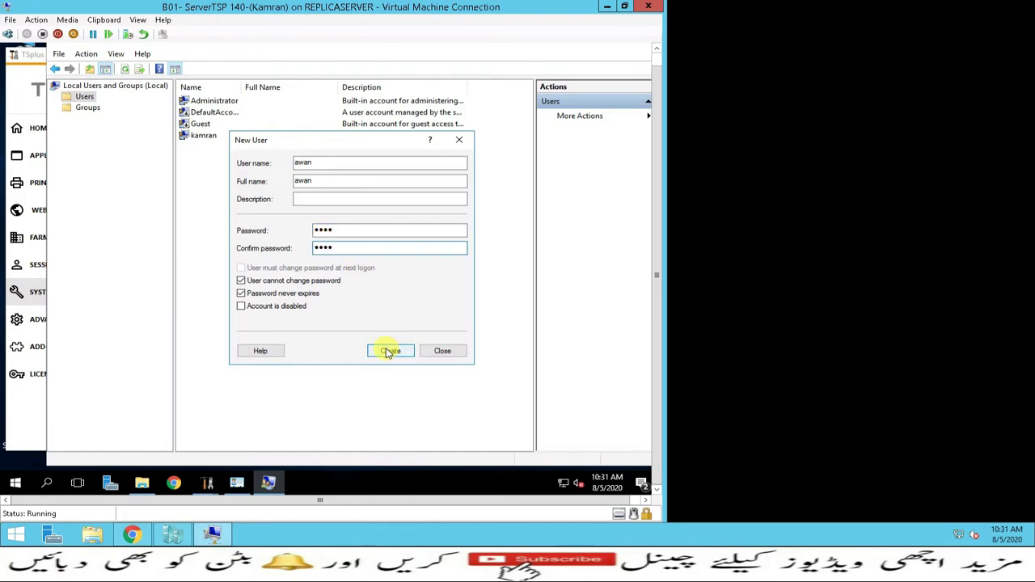
click(443, 351)
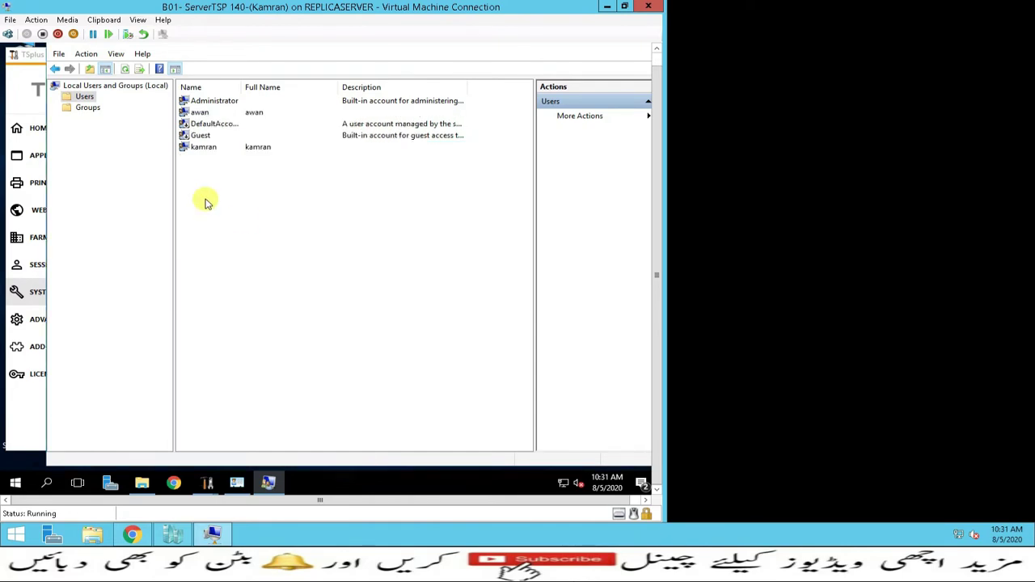
Add the new account to the Remote Desktop Users group via Check Names, then close the window
click(87, 107)
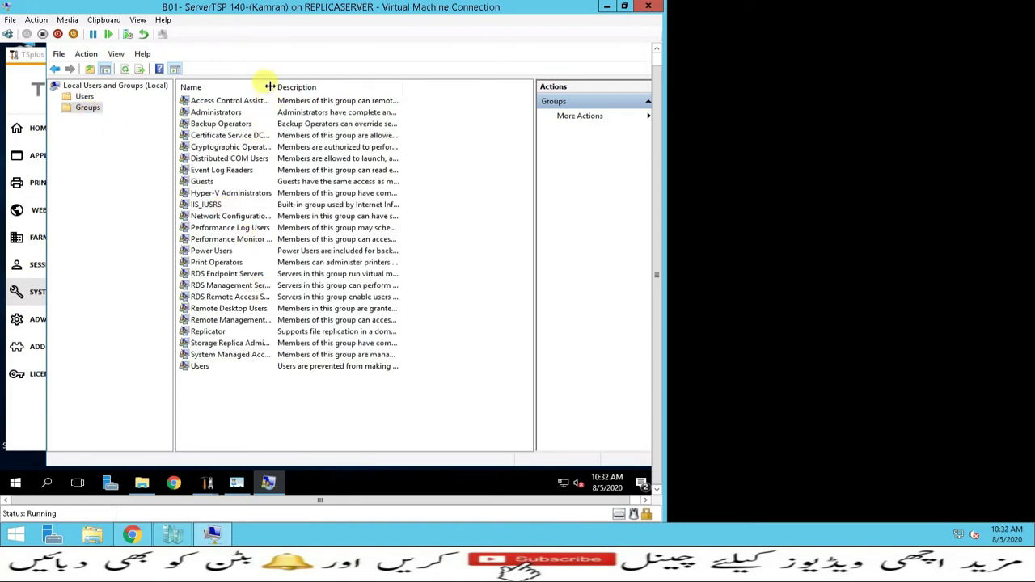
drag(269, 87, 346, 87)
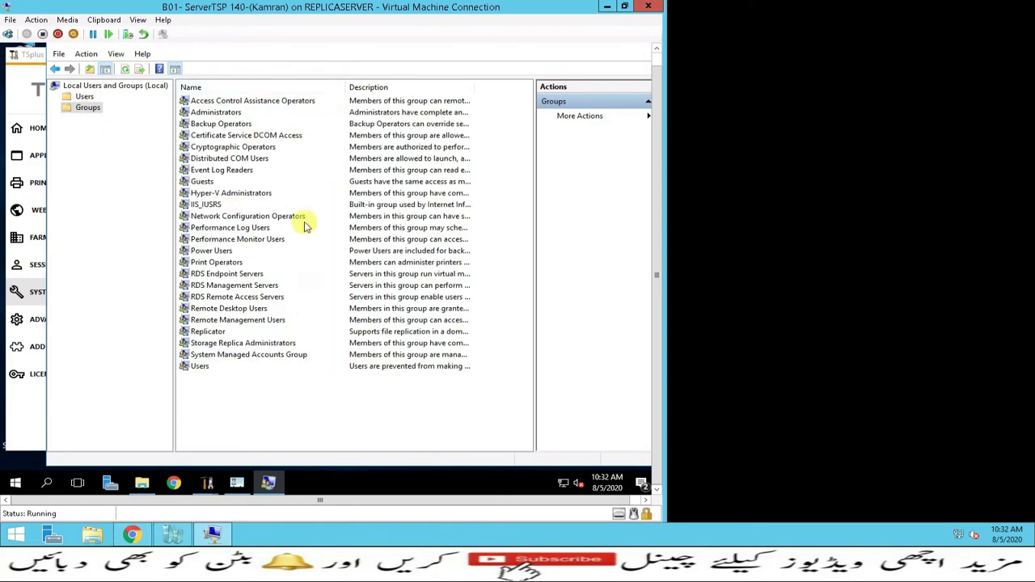
double_click(201, 310)
click(259, 348)
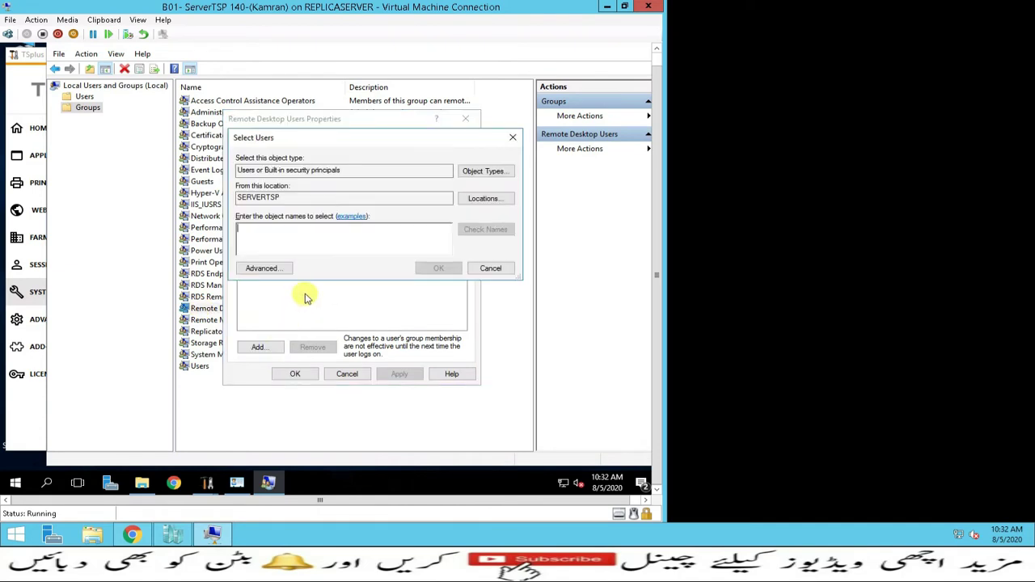
text(awa)
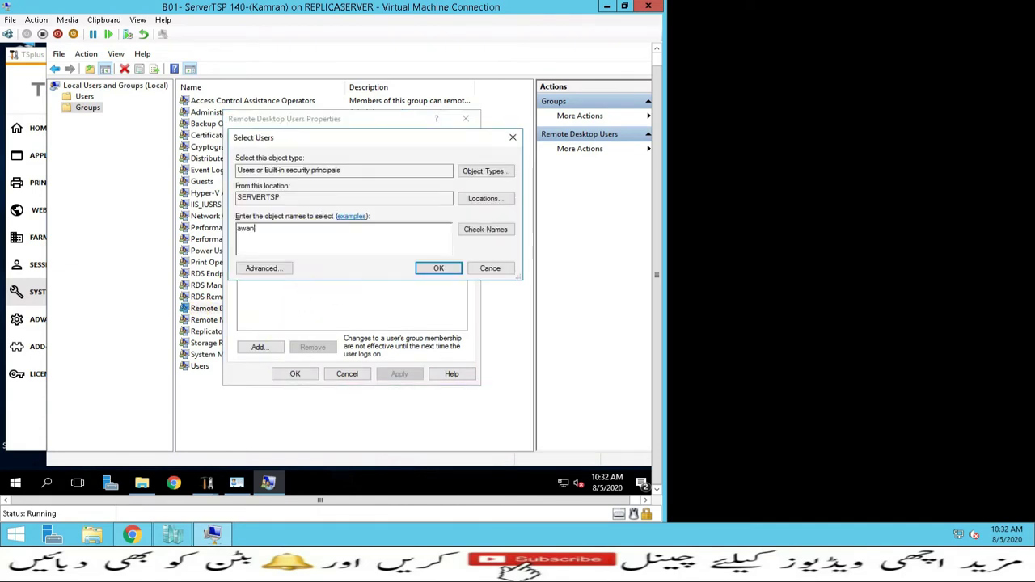
text(n)
click(477, 230)
click(437, 268)
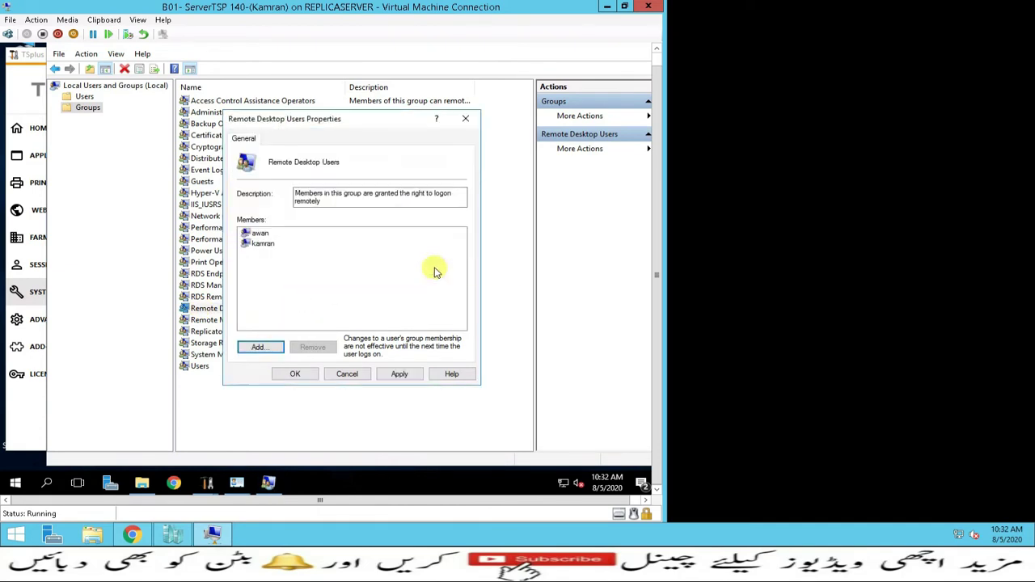
click(295, 374)
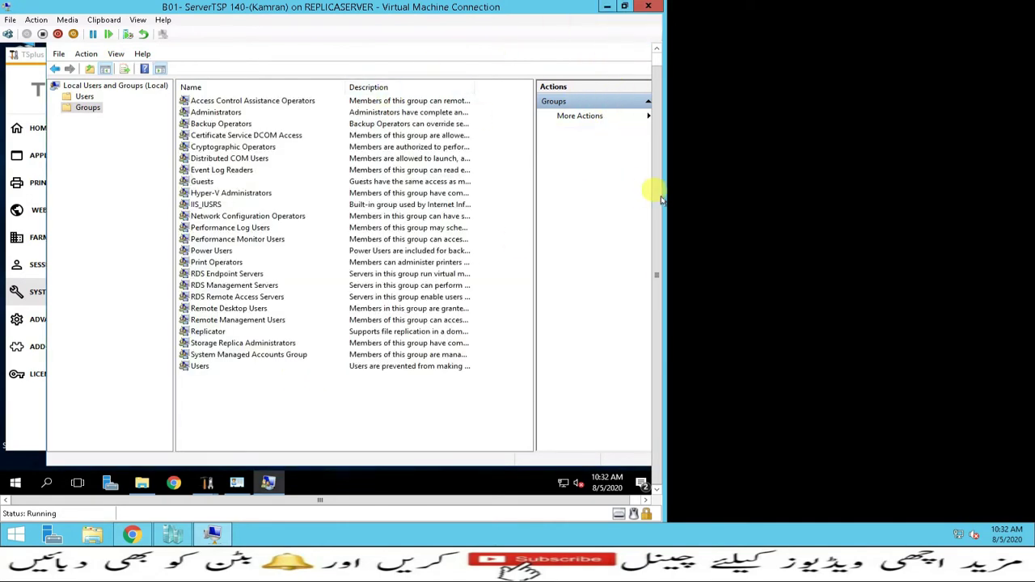
click(640, 50)
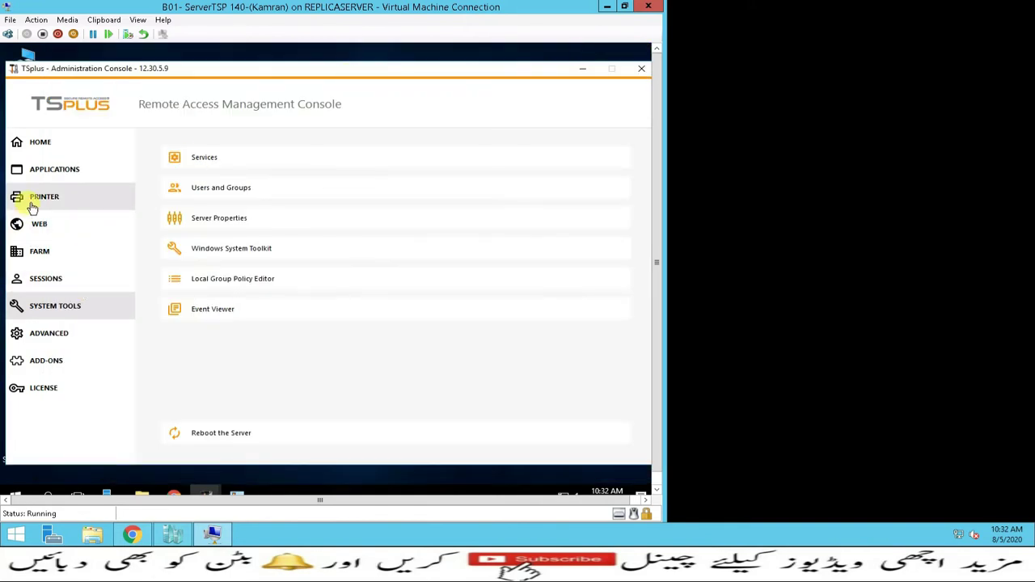
Minimize the Administration Console and launch the Portable Client Generator shortcut
click(584, 70)
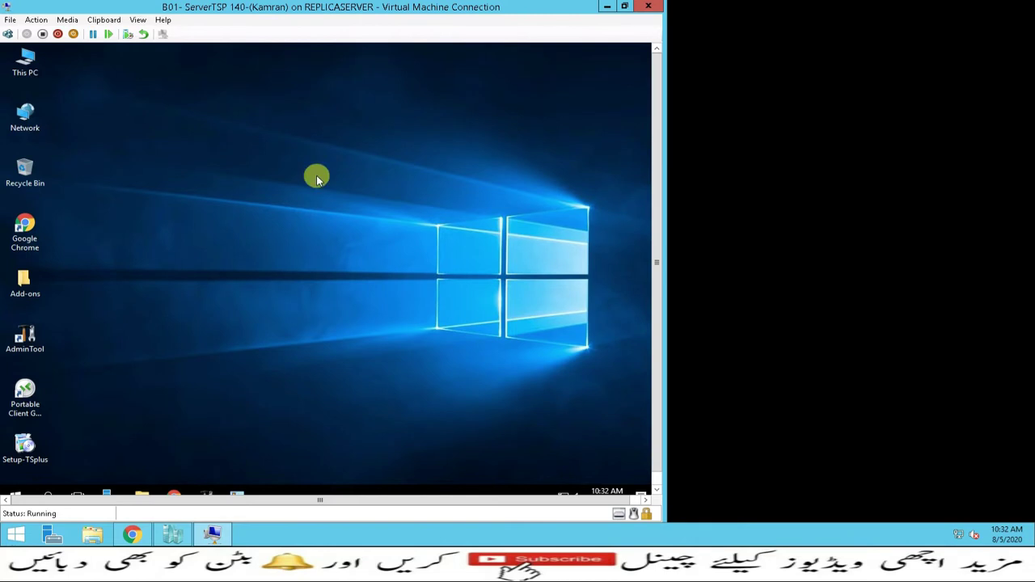
click(24, 389)
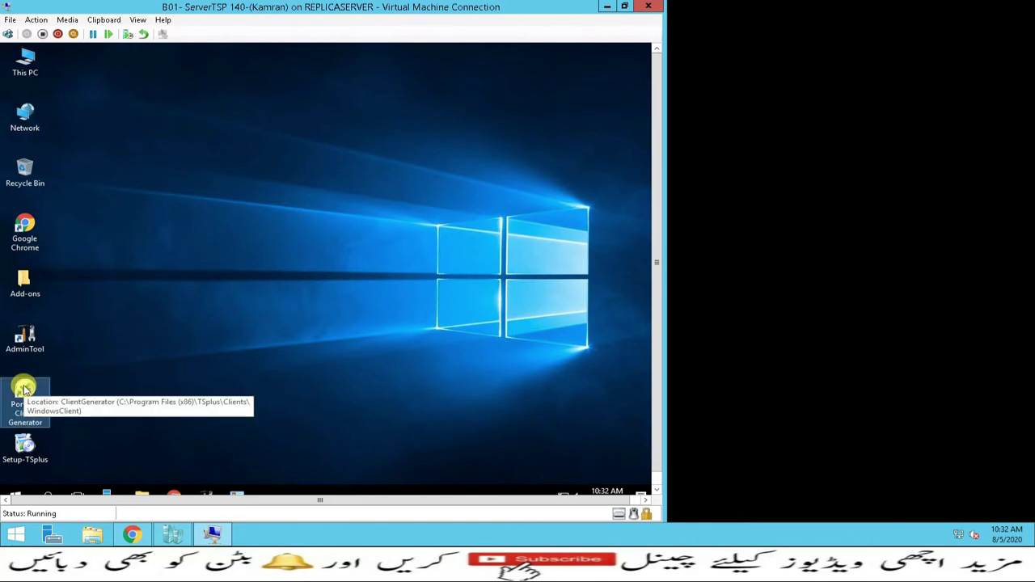
click(188, 387)
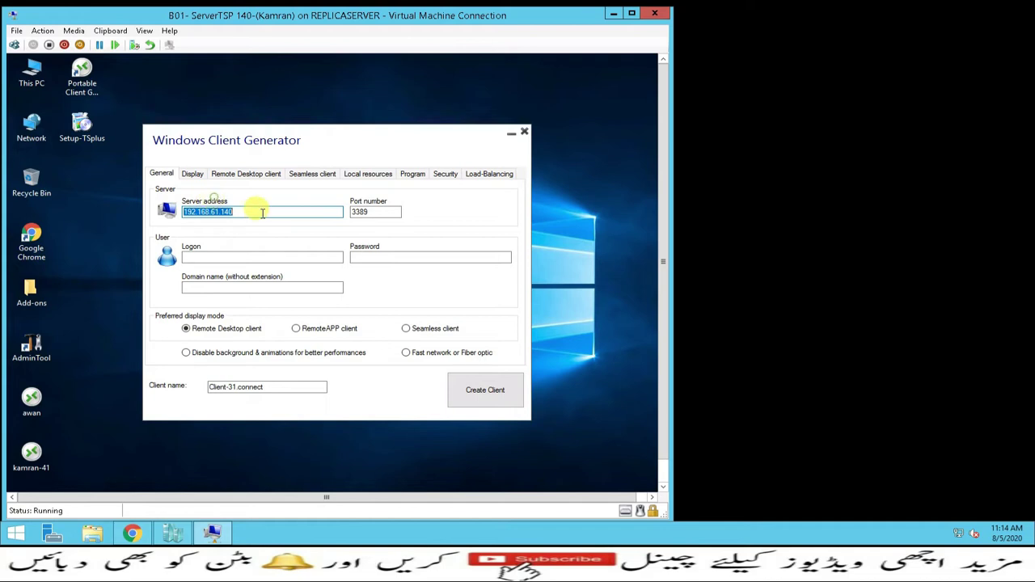
Check server 192.168.61.140 on port 3389, then enter the user's logon and password
drag(250, 209, 173, 204)
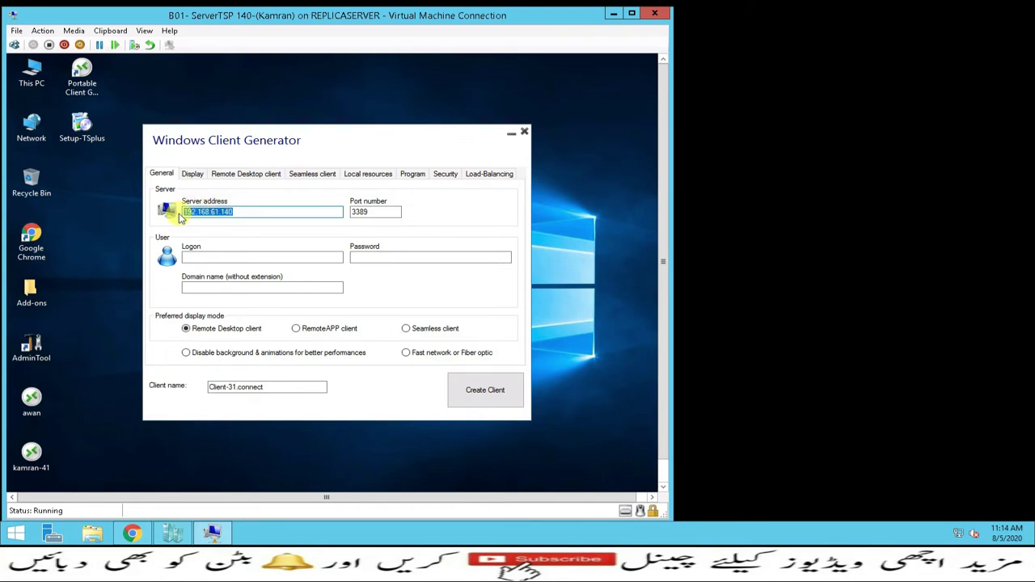
double_click(369, 212)
drag(369, 212, 348, 212)
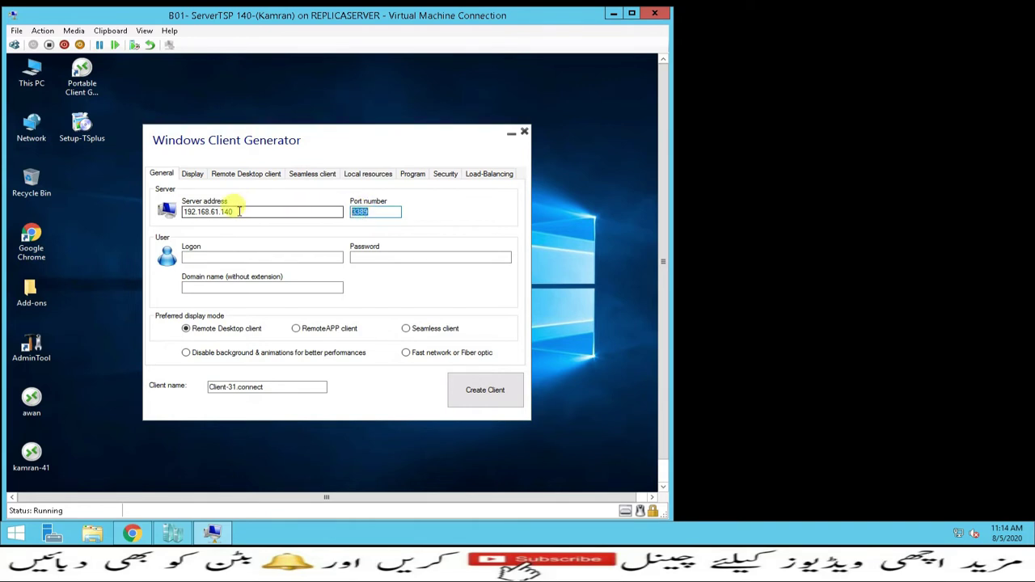
drag(236, 212, 185, 212)
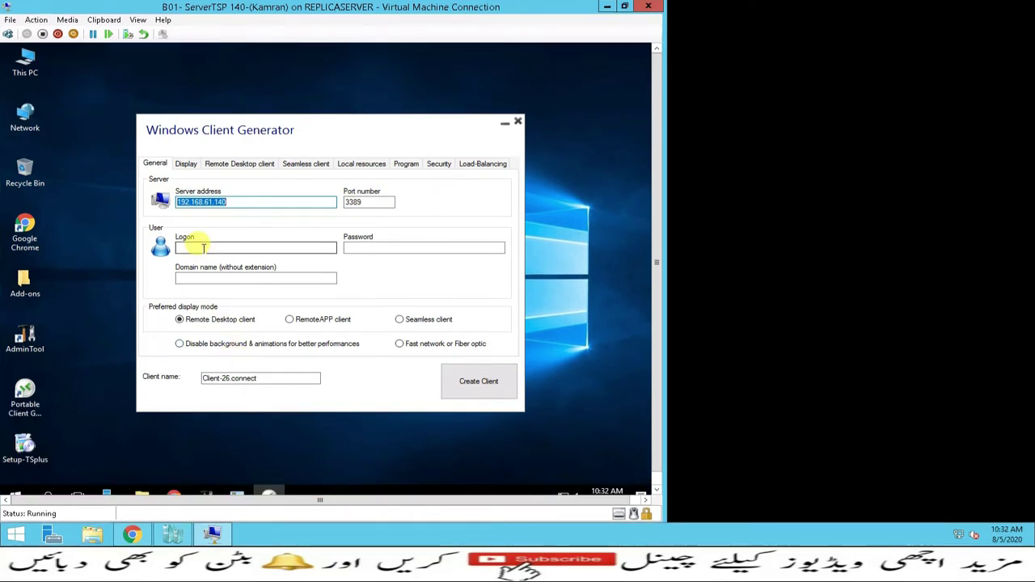
click(203, 247)
text(awan)
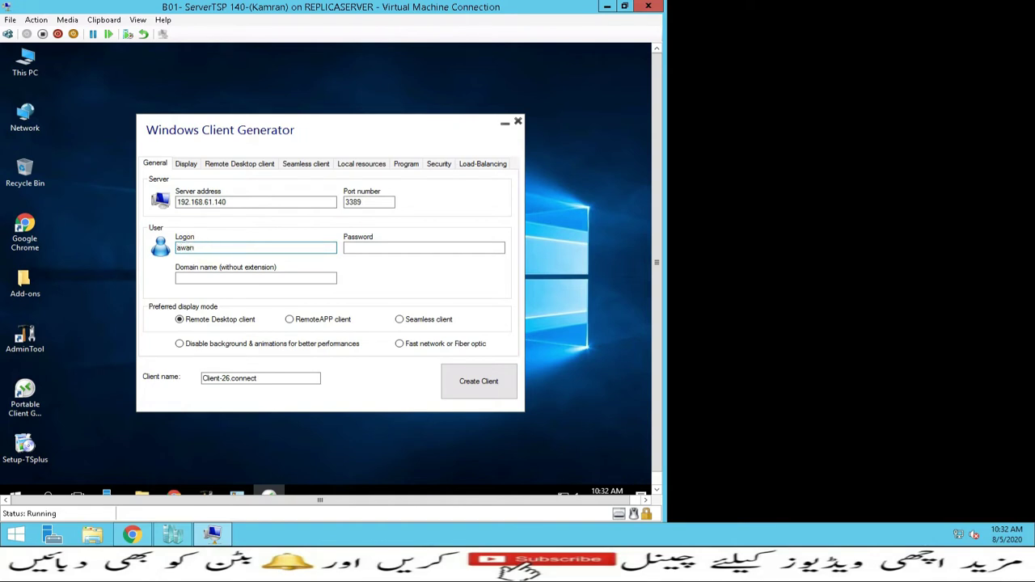
key(Tab)
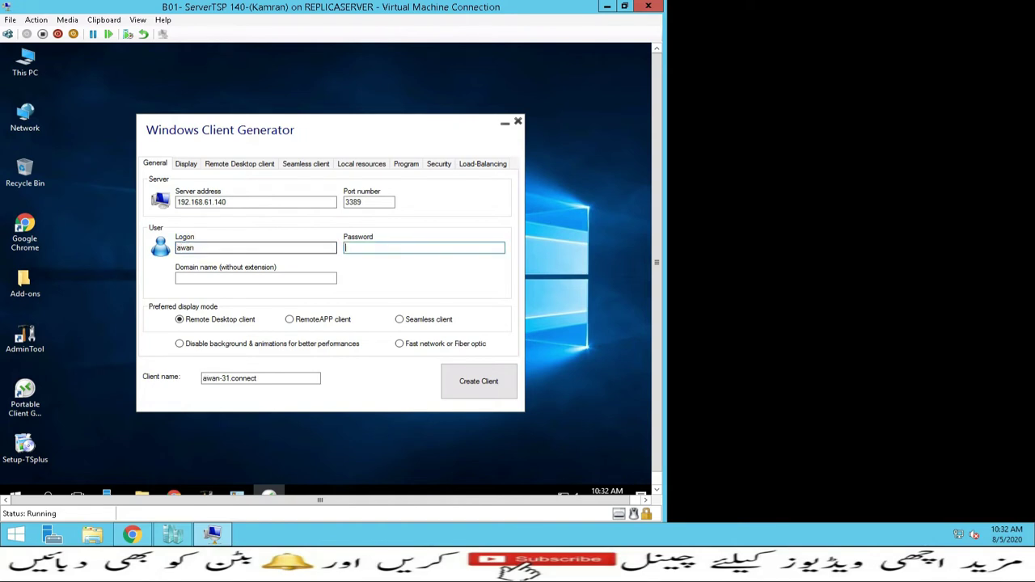
text(••)
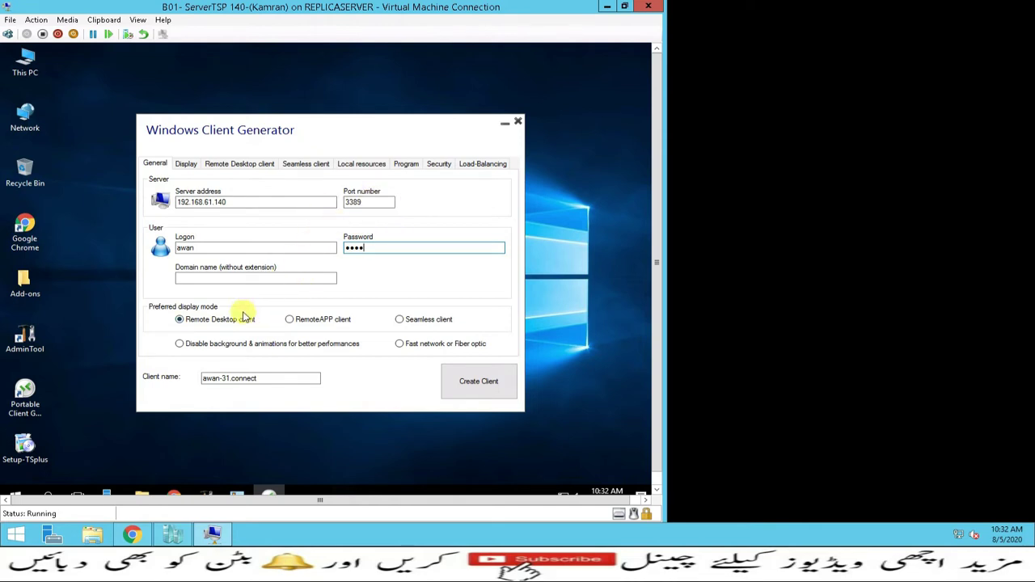
double_click(180, 247)
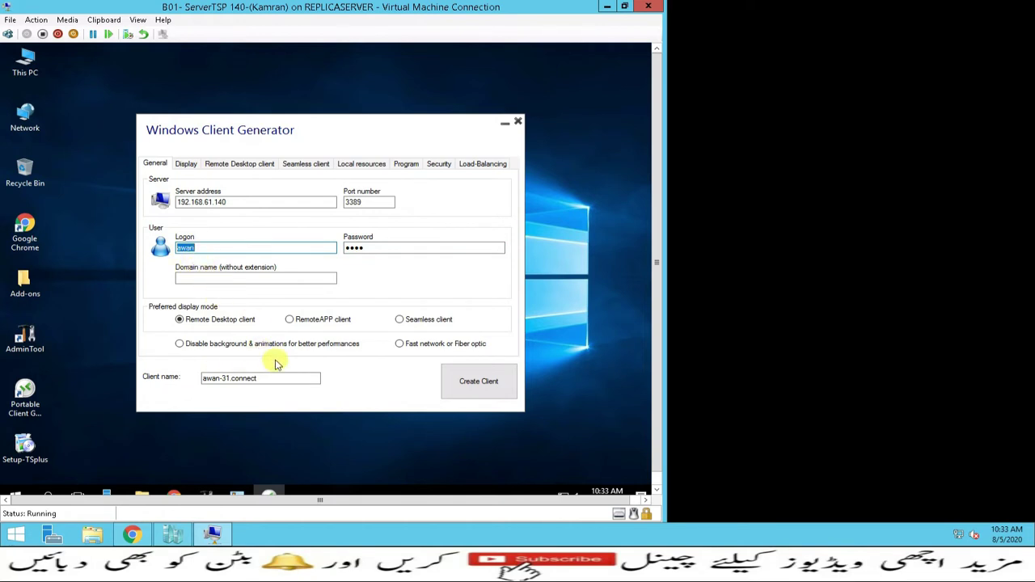
Disable background and animations and remove the '-31' number from the client name
click(180, 345)
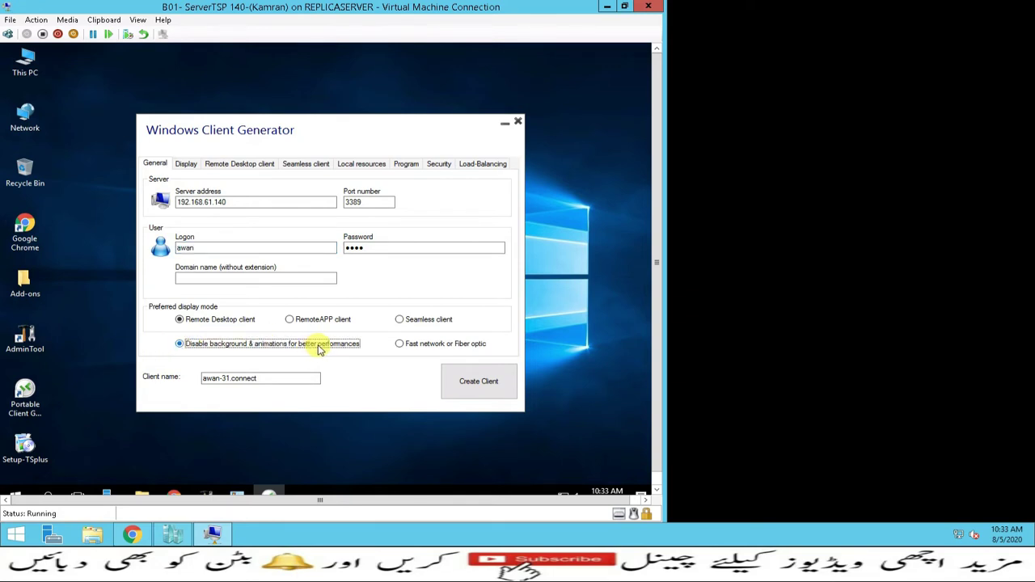
click(242, 377)
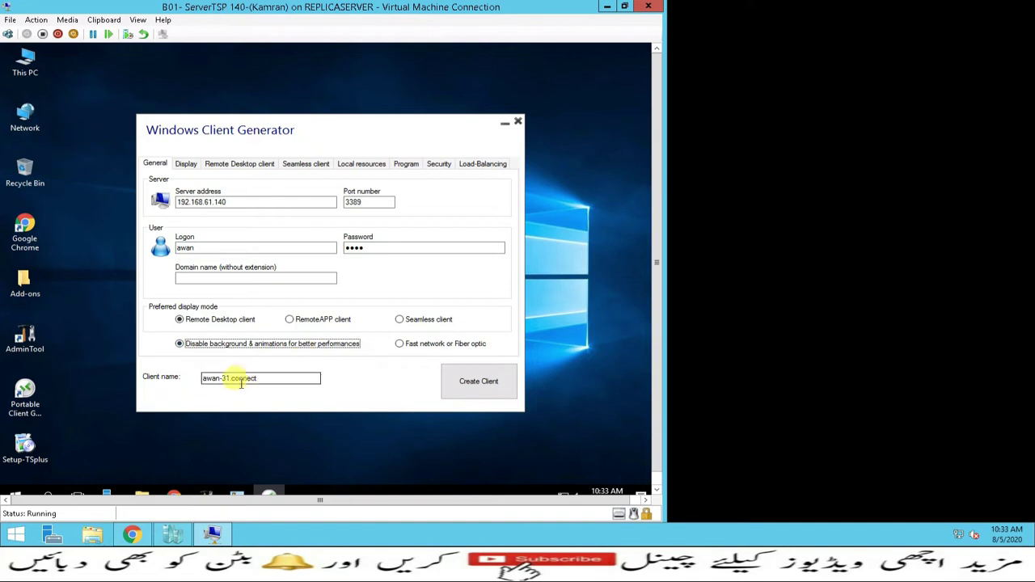
click(232, 380)
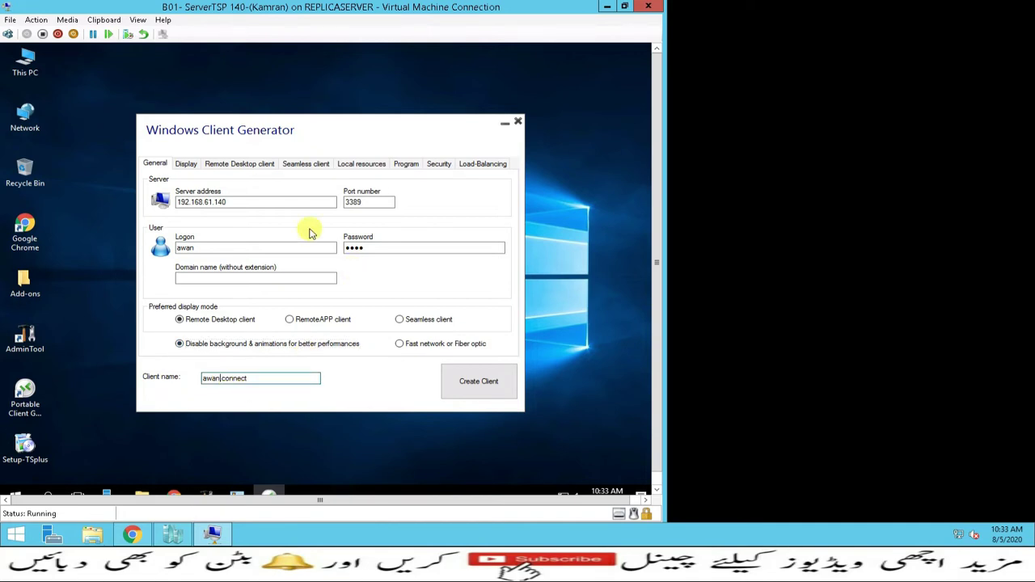
click(185, 164)
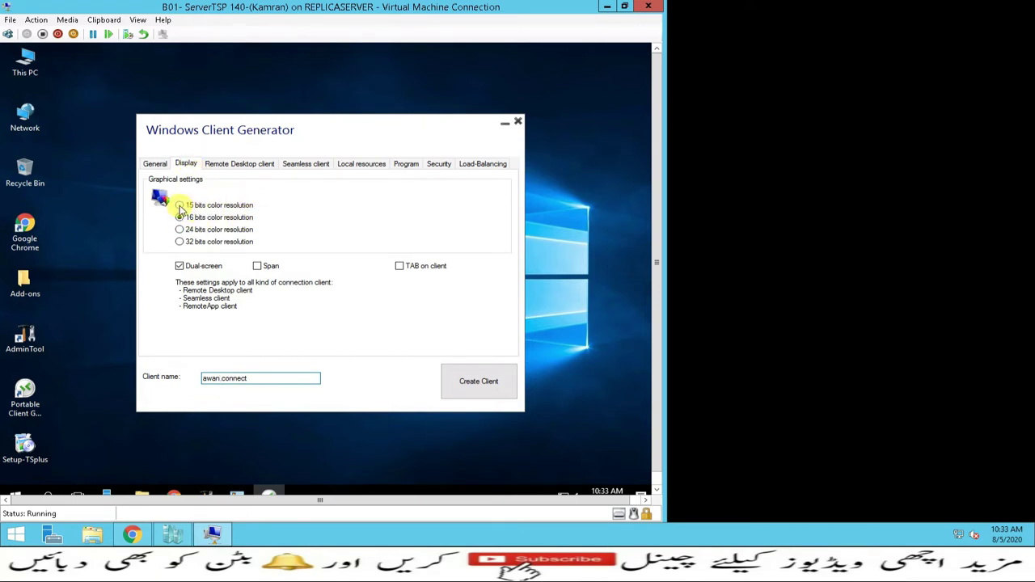
Turn on Dual-screen, Span and TAB on client in the Display settings
click(179, 268)
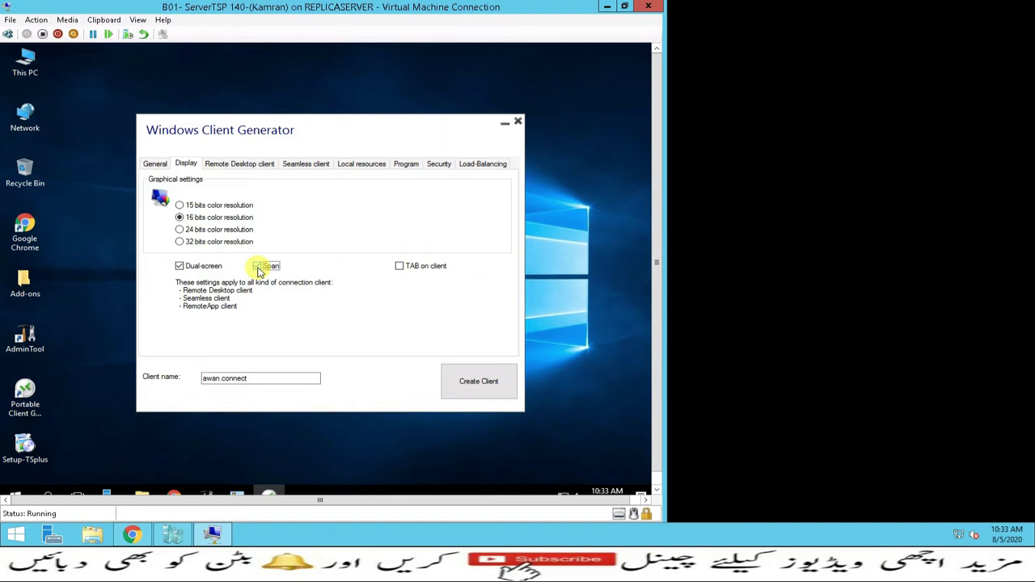
click(400, 266)
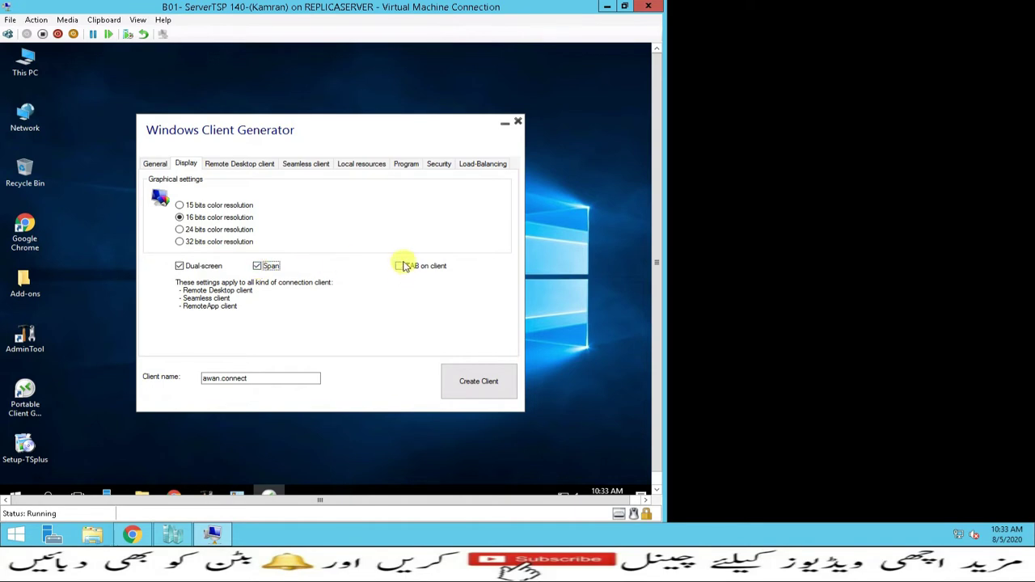
click(228, 163)
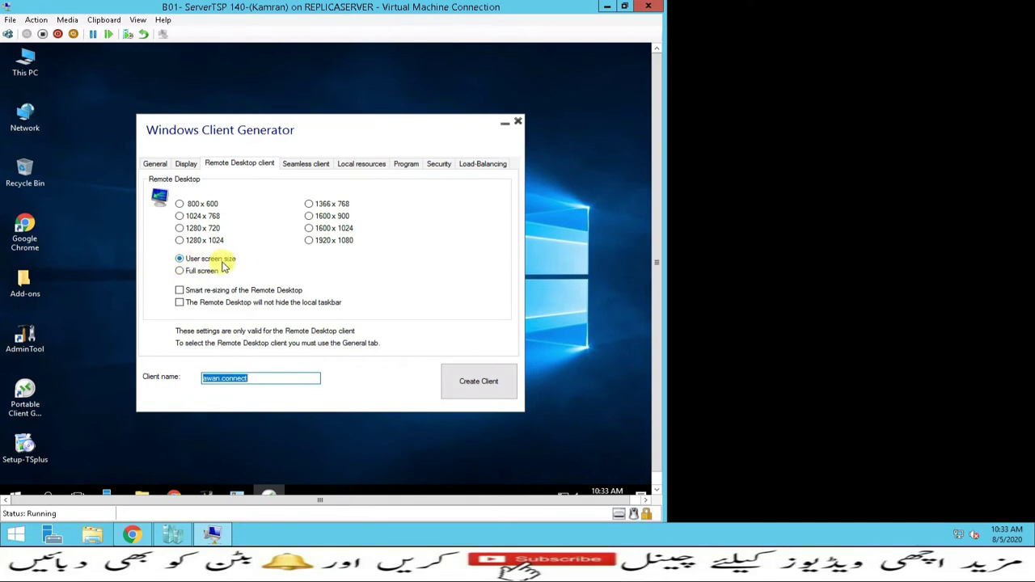
Review the remaining tabs and stop sharing local disks with the session
click(293, 166)
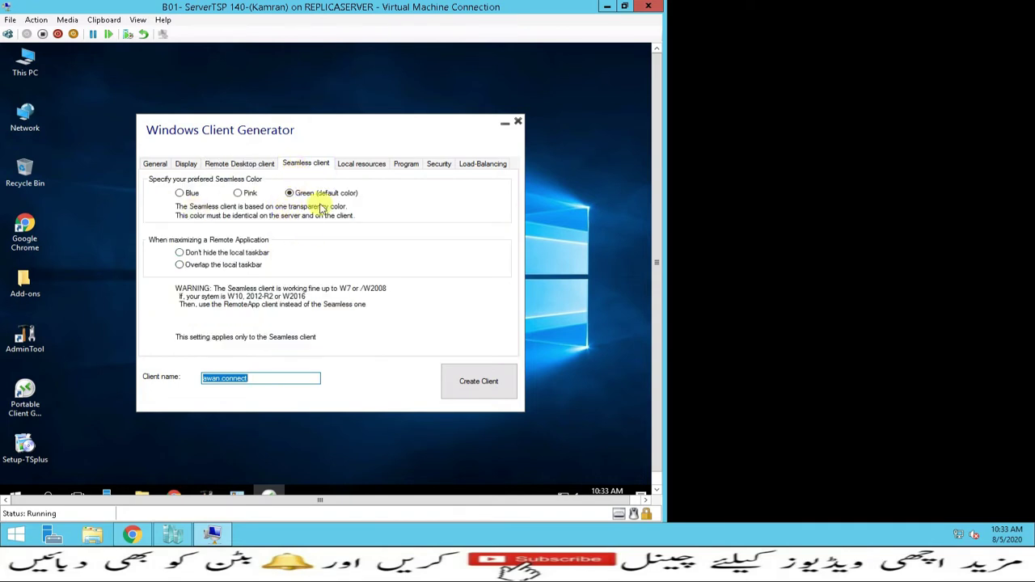
click(361, 164)
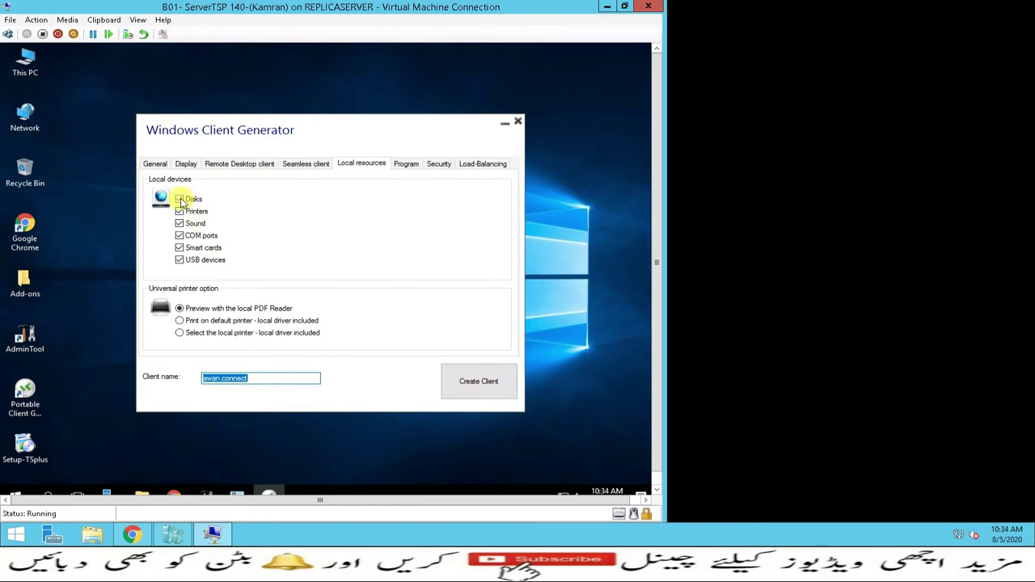
click(181, 200)
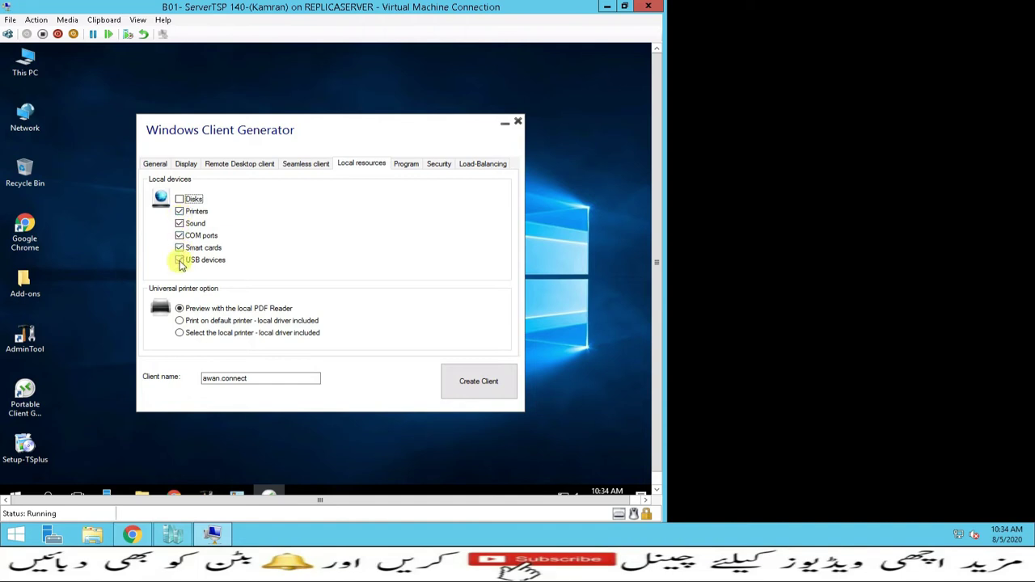
click(408, 165)
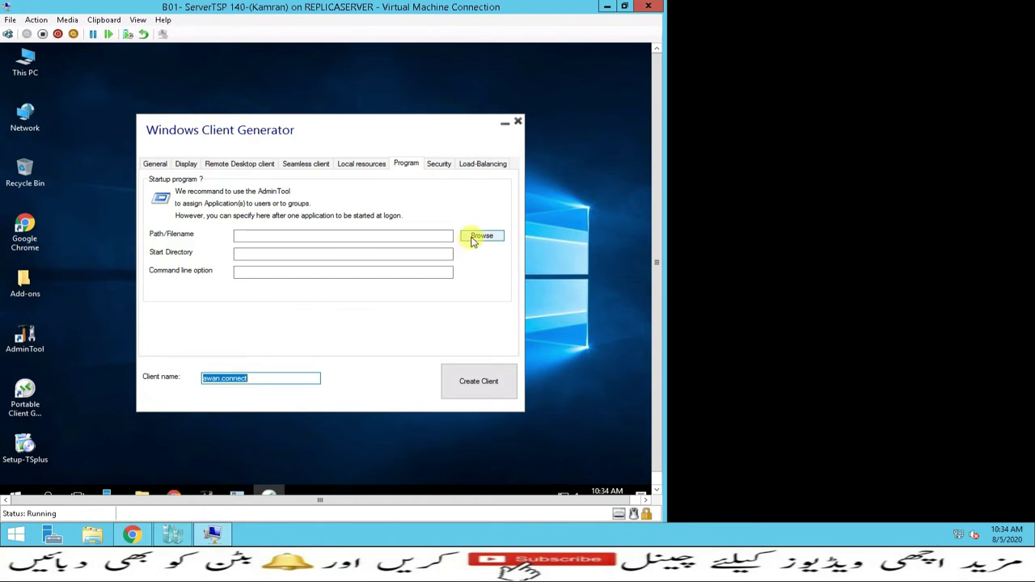
click(476, 237)
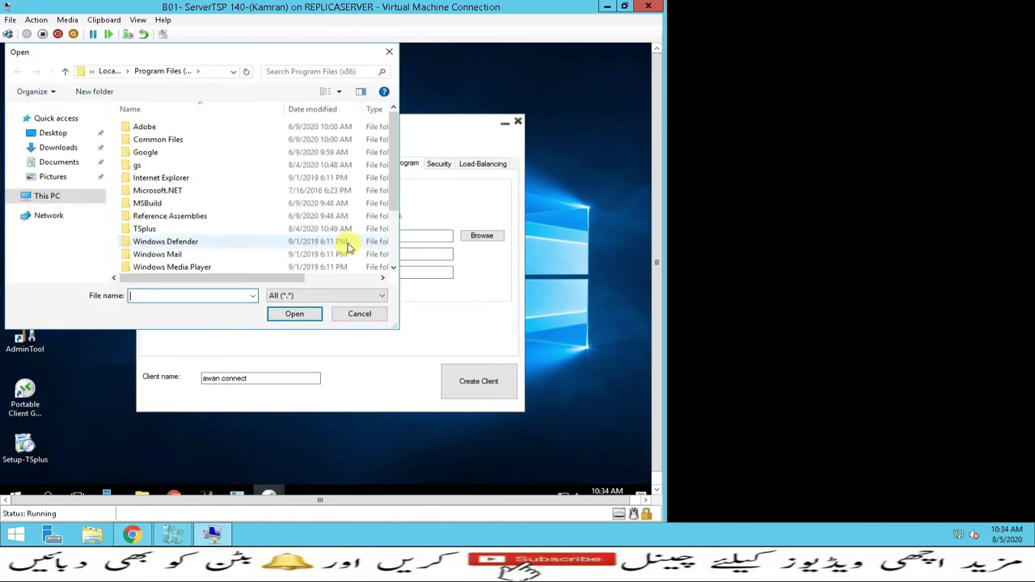
click(388, 52)
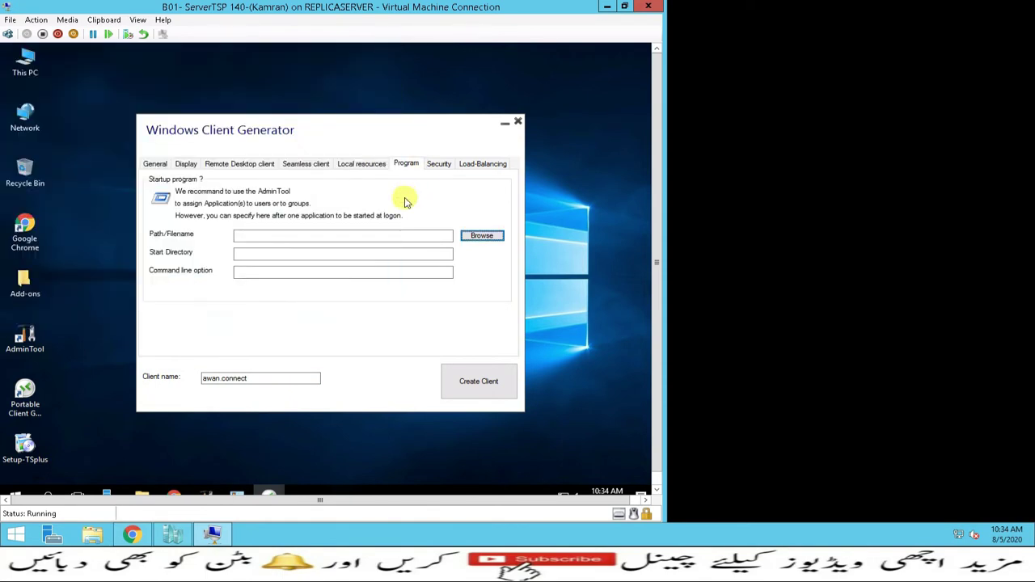
click(435, 163)
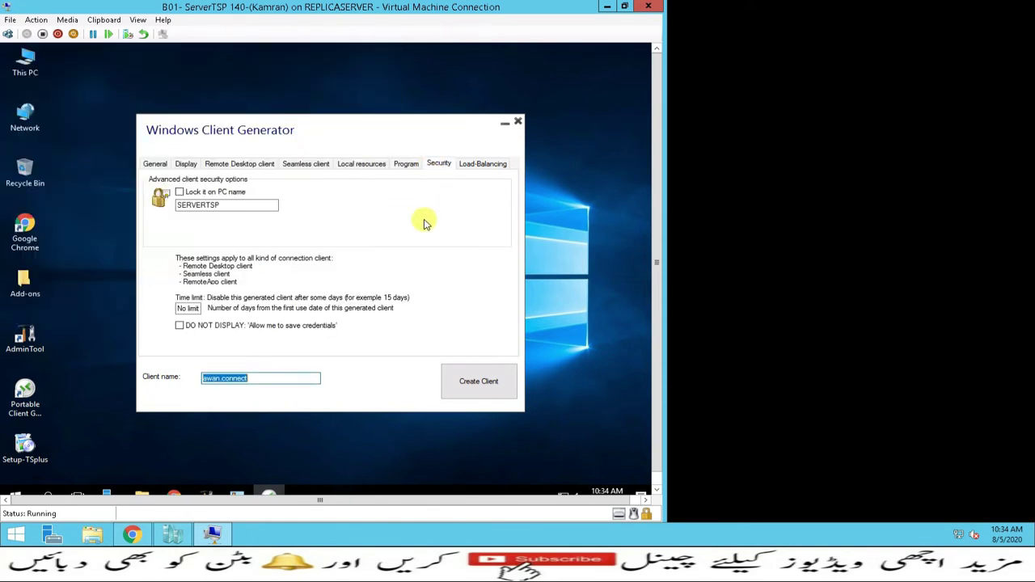
click(490, 165)
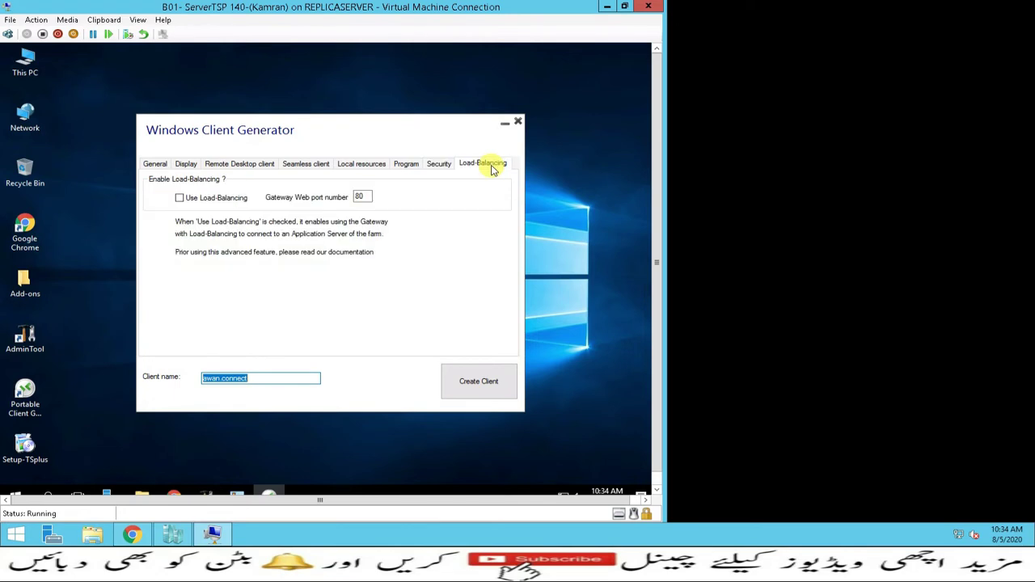
click(154, 164)
Generate the connection client onto the desktop and choose to create another one
click(476, 383)
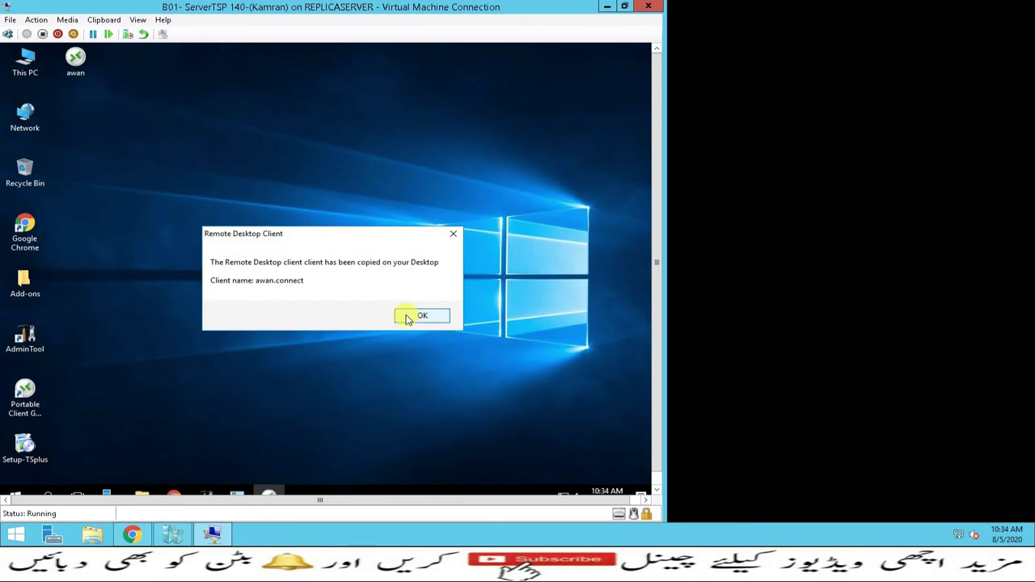
click(407, 318)
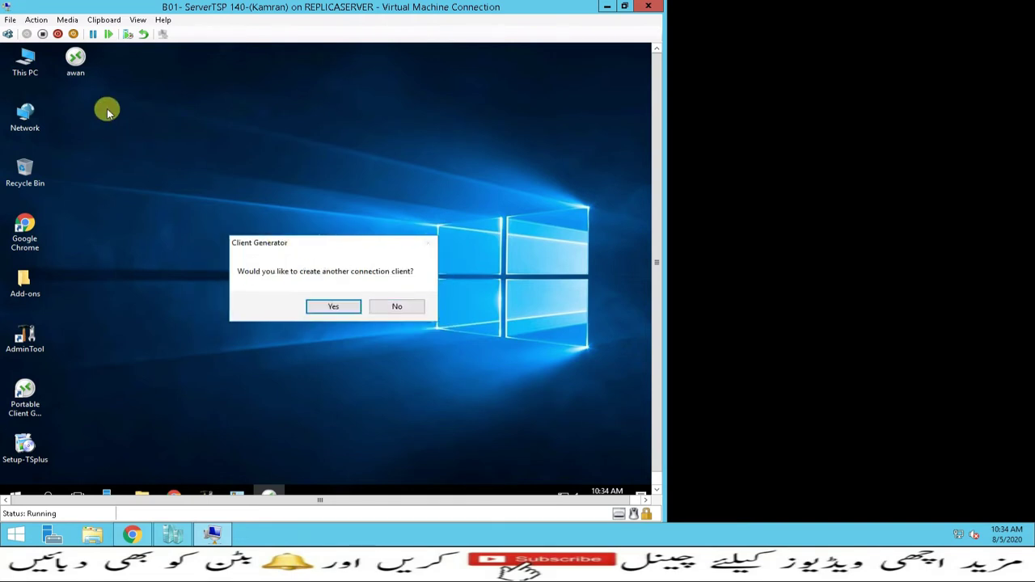
click(328, 308)
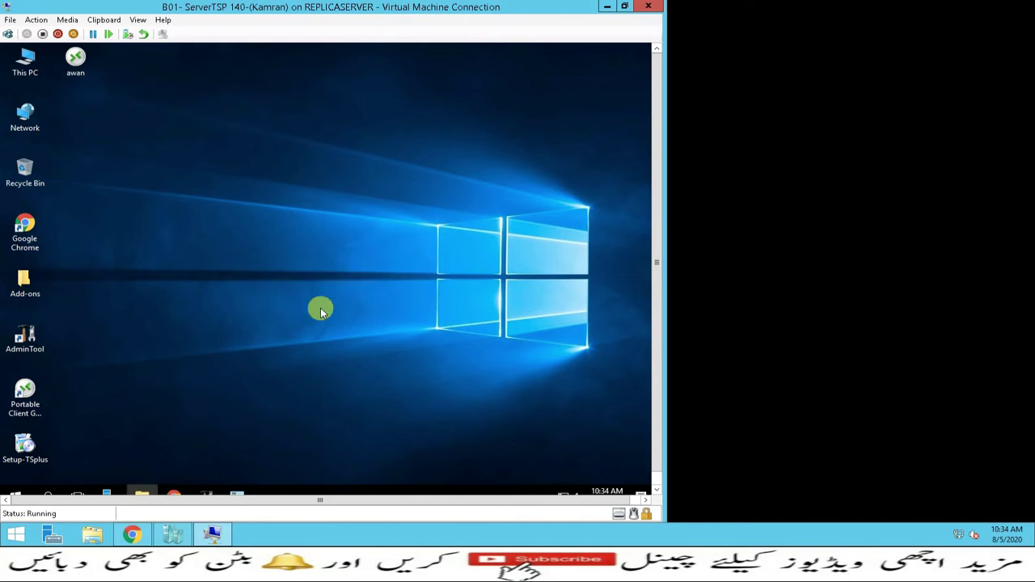
Enter the second user's logon, disable animations, and enable Span, TAB on client and 15-bit colour
click(236, 249)
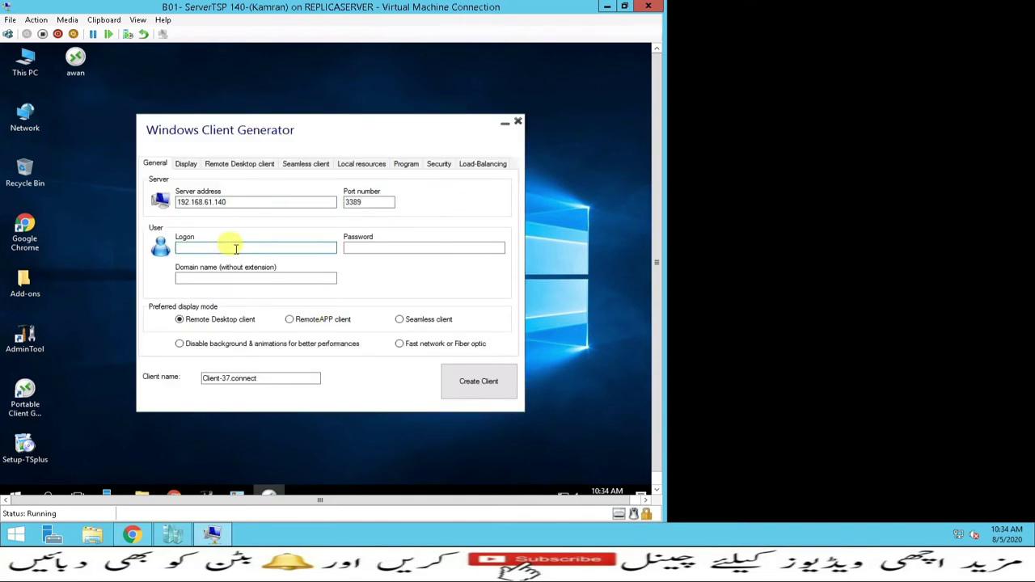
key(Tab)
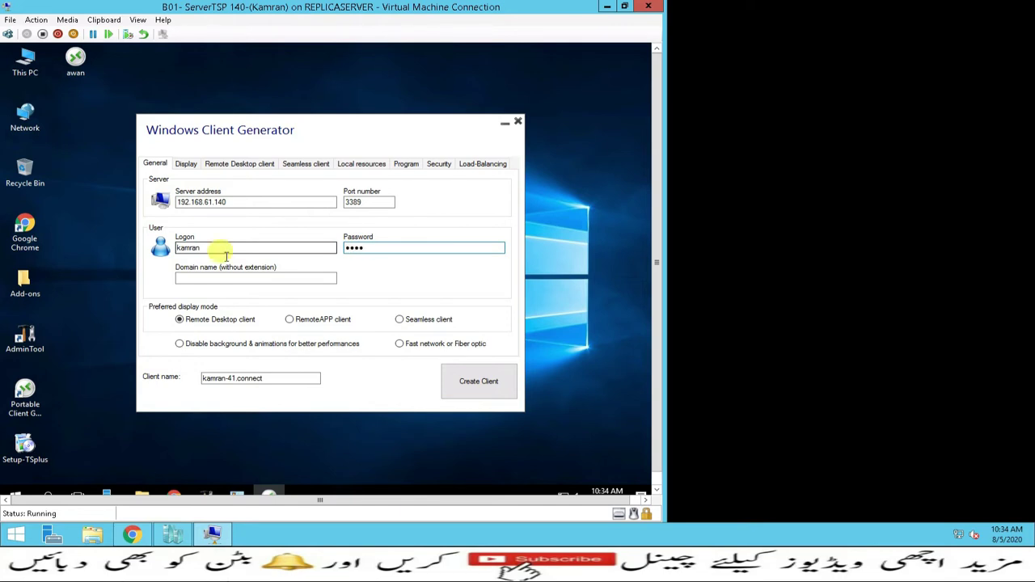
click(179, 344)
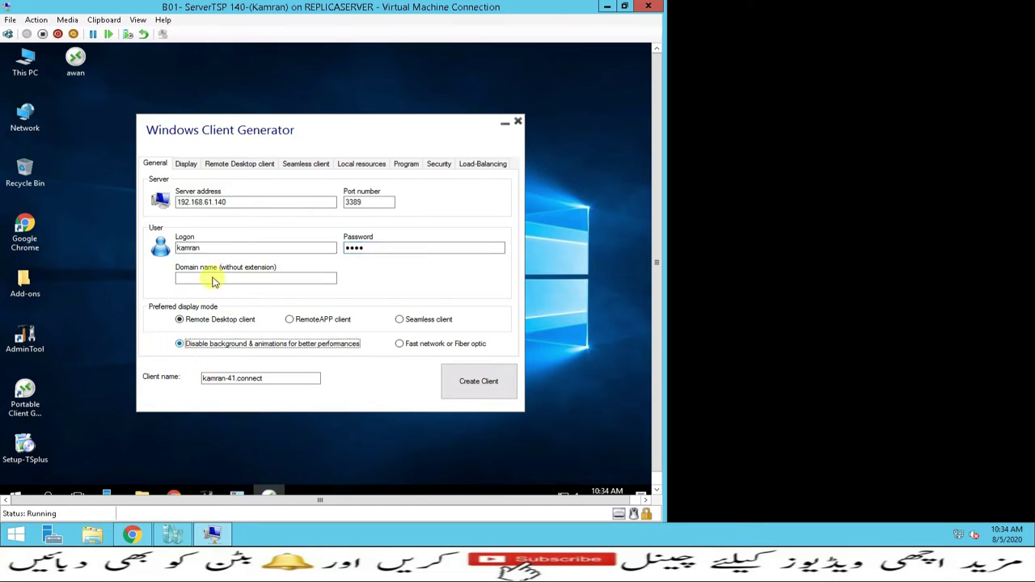
click(186, 163)
click(257, 266)
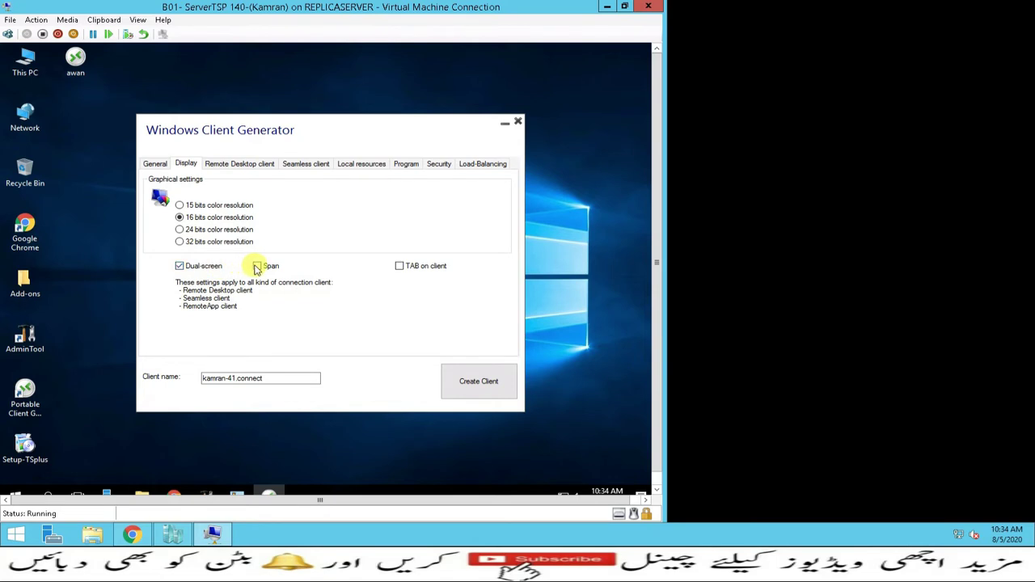
click(398, 266)
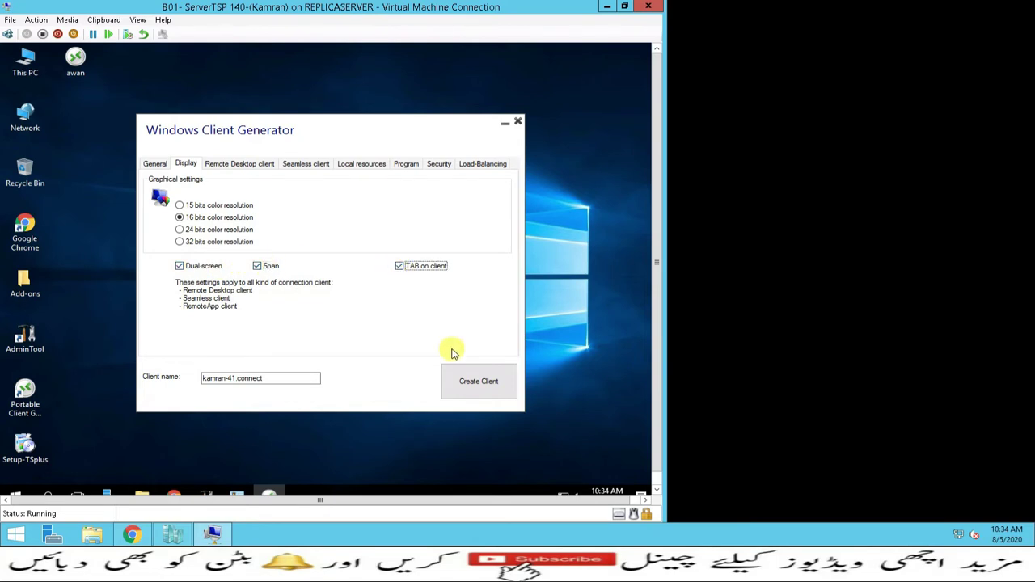
click(189, 205)
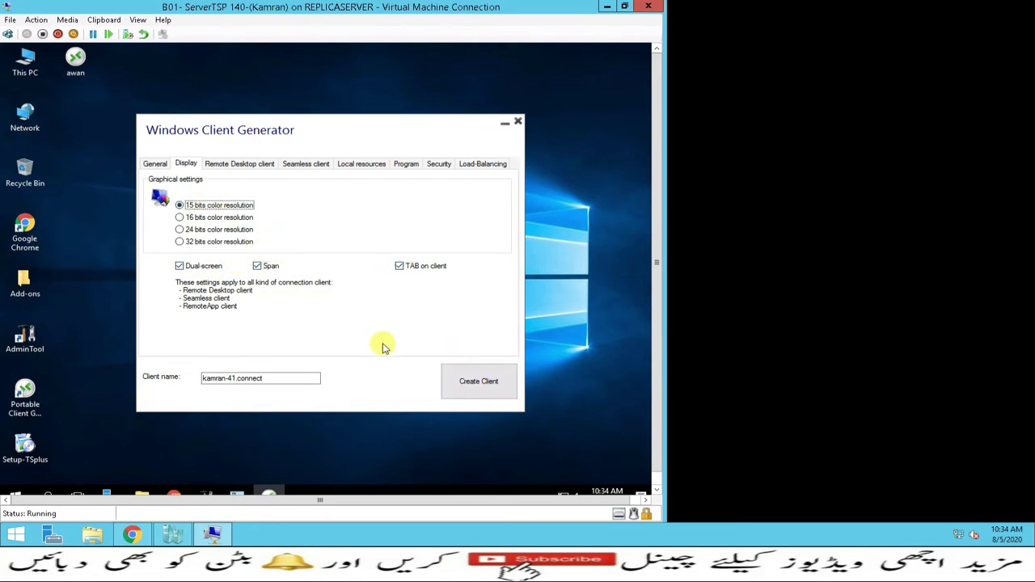
Create the second connection client and decline making another
click(477, 387)
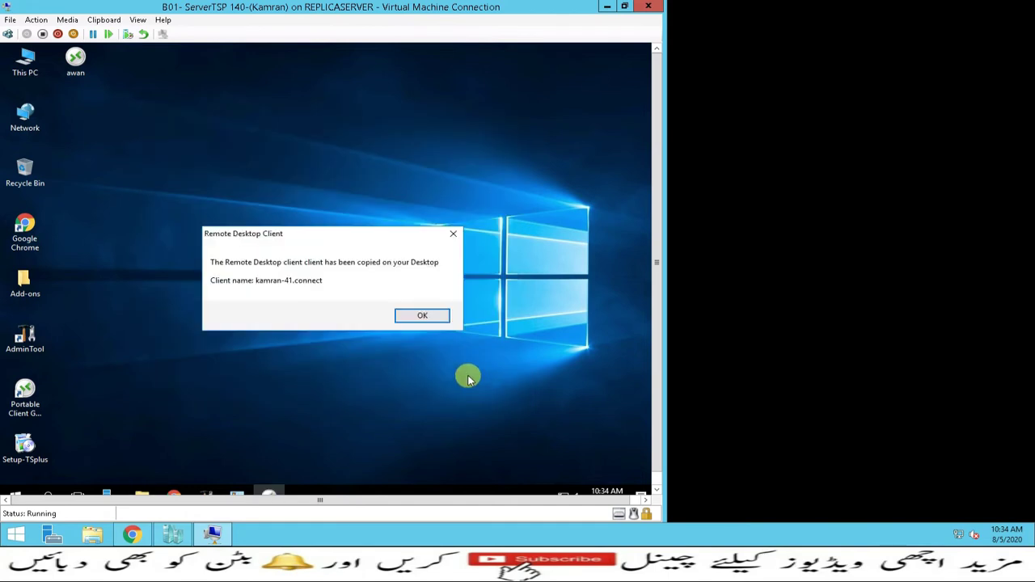
click(422, 317)
click(414, 310)
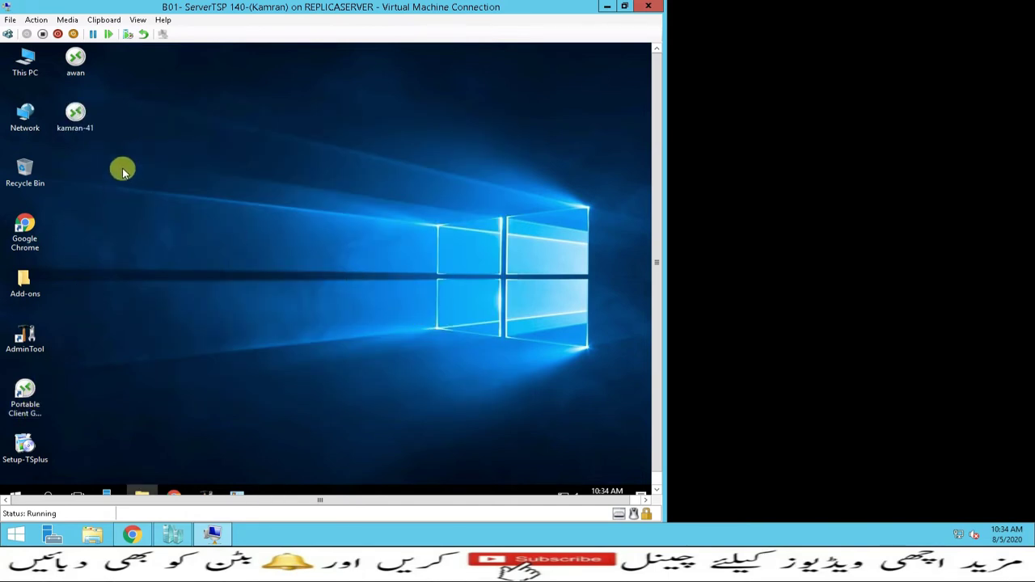
Copy both connection client shortcuts from the server desktop
drag(111, 176, 64, 55)
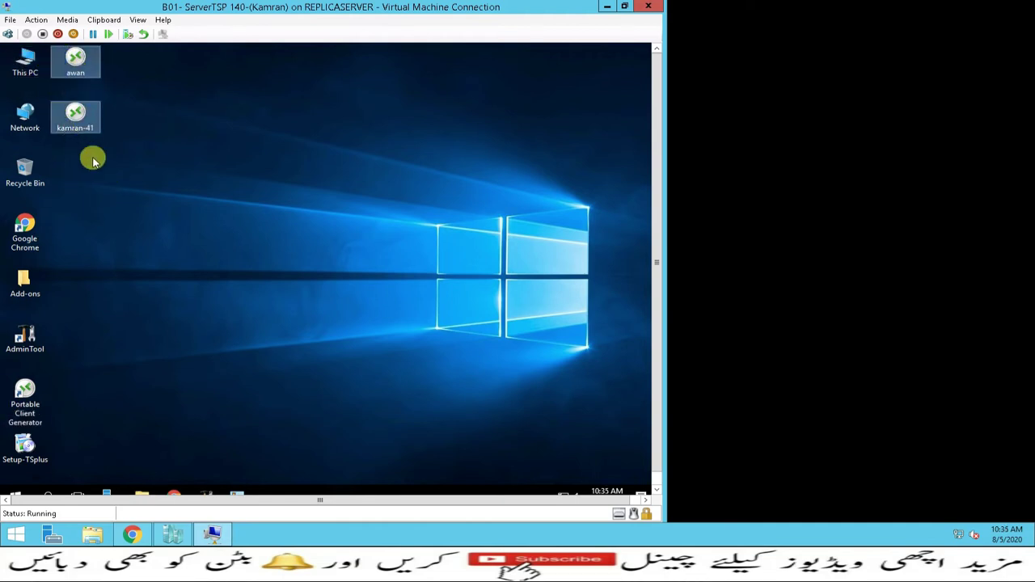
click(68, 52)
right_click(75, 54)
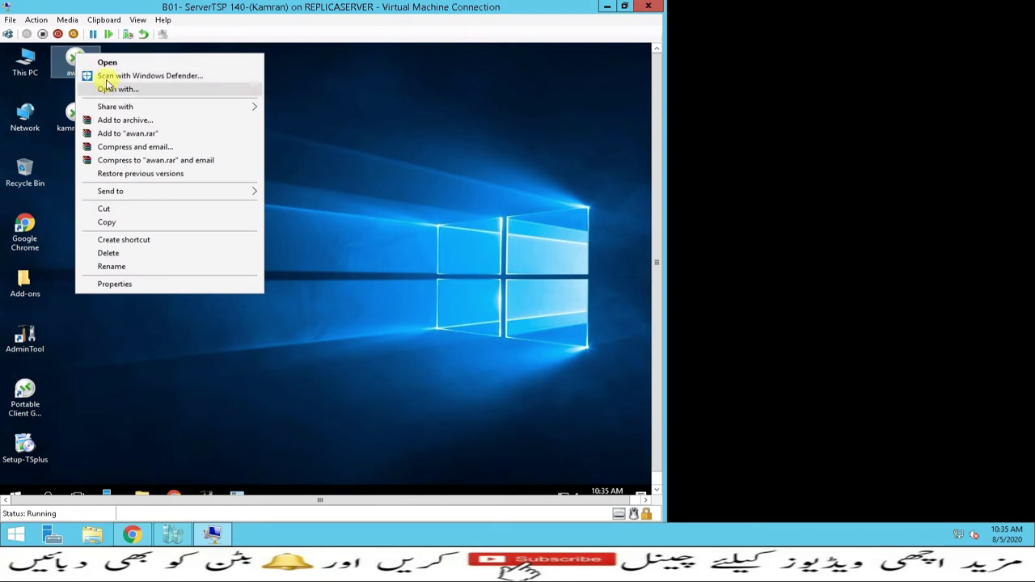
click(340, 128)
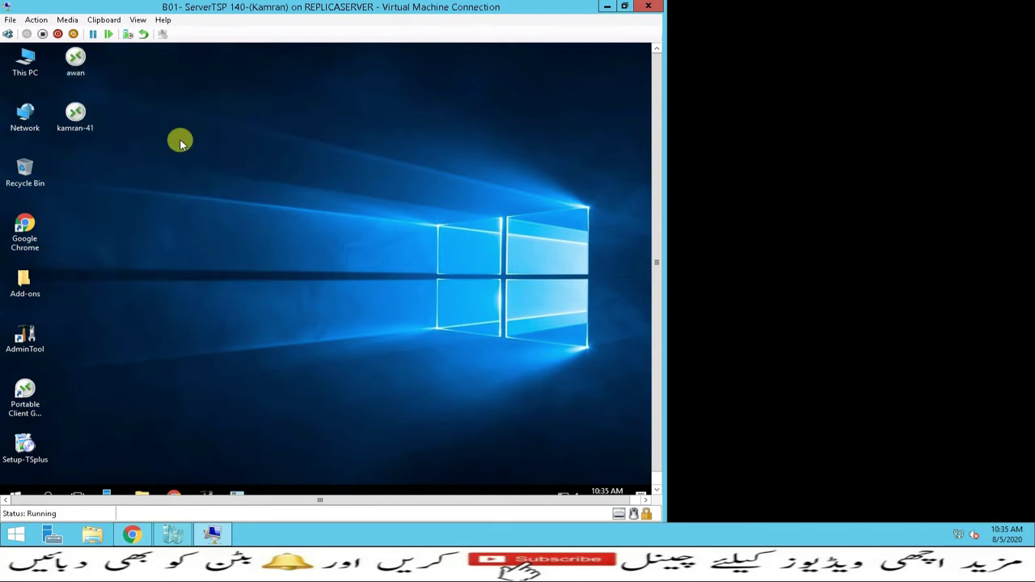
drag(125, 178, 48, 48)
right_click(75, 62)
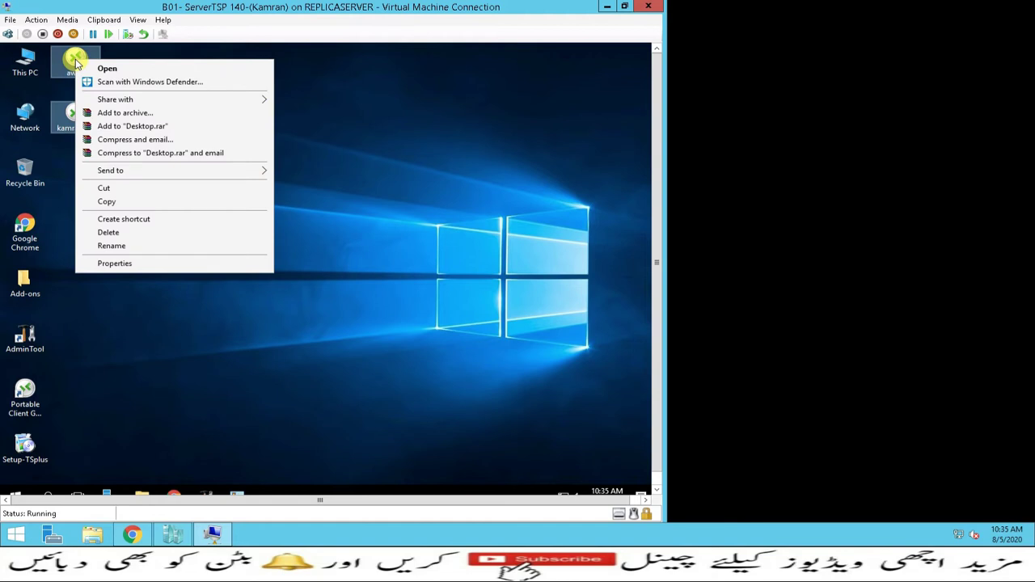
click(106, 201)
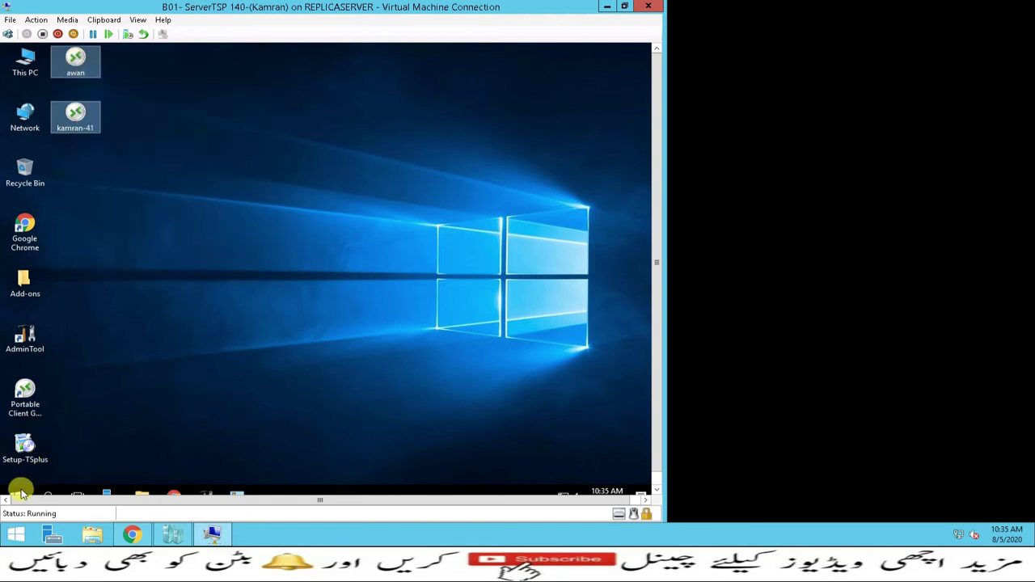
Open \\kawan\c$ via Run and paste the shortcuts into Users\Administrator\Desktop
right_click(21, 494)
click(62, 429)
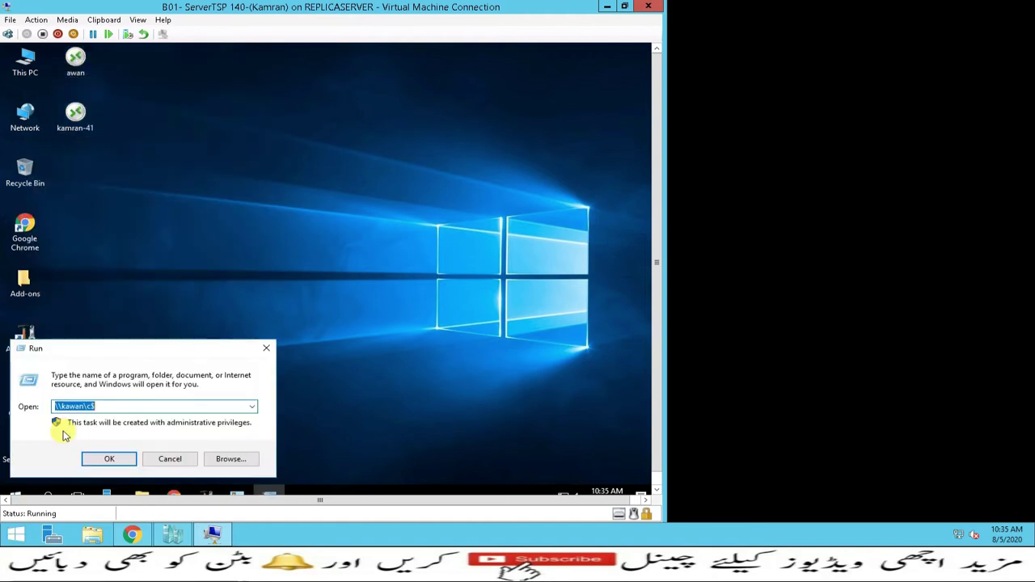
click(105, 459)
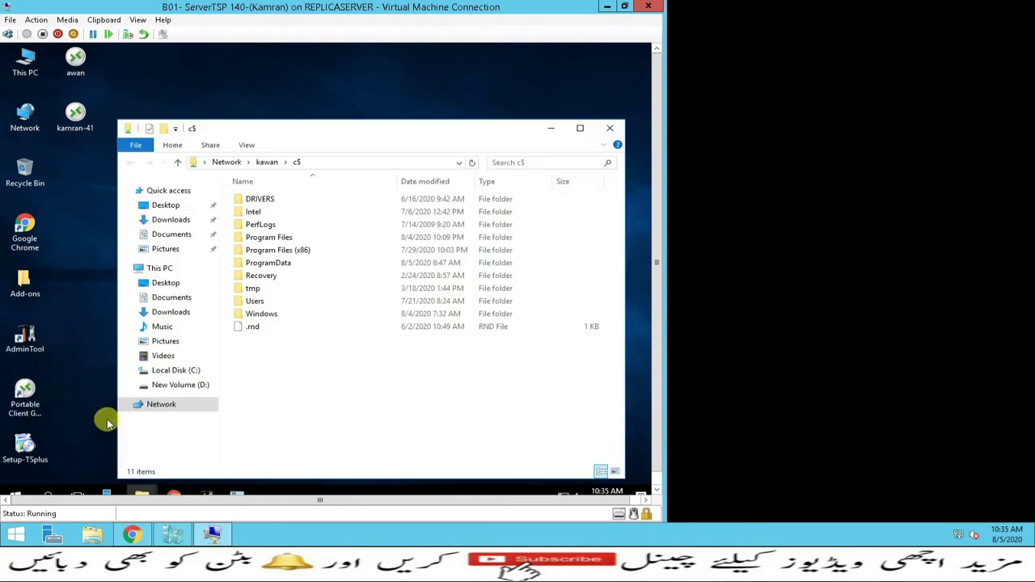
double_click(257, 301)
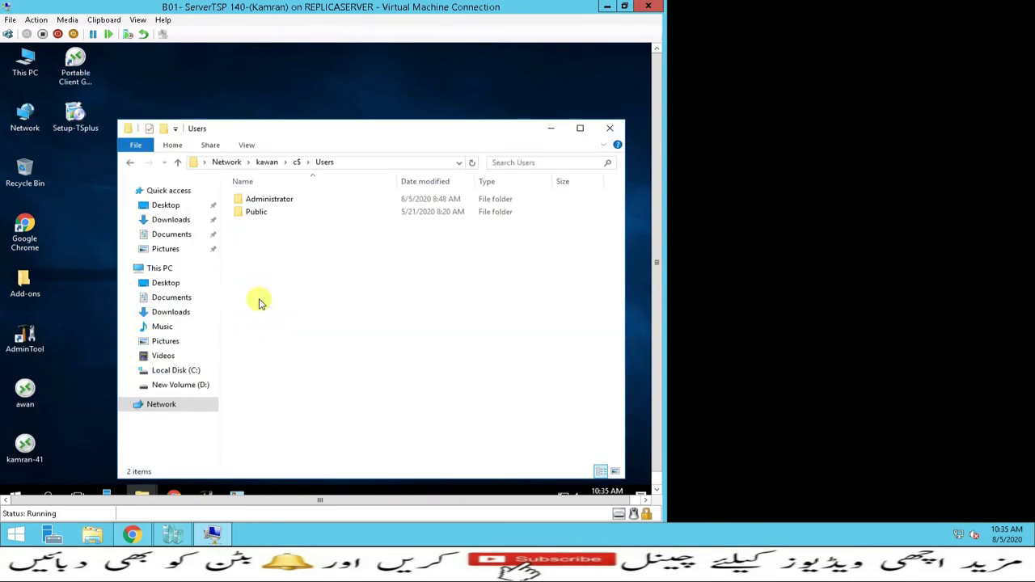
double_click(256, 201)
double_click(258, 250)
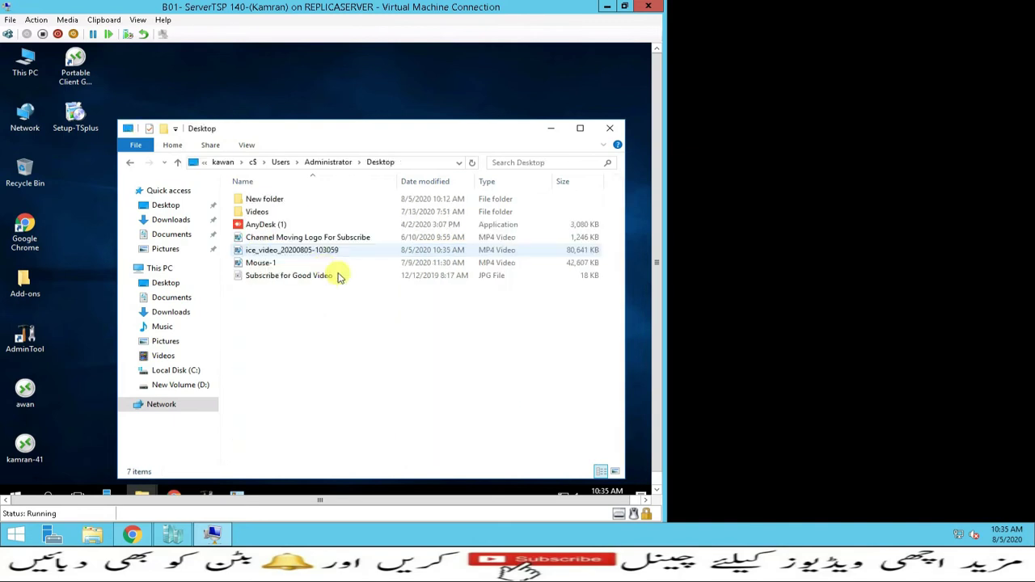
right_click(288, 319)
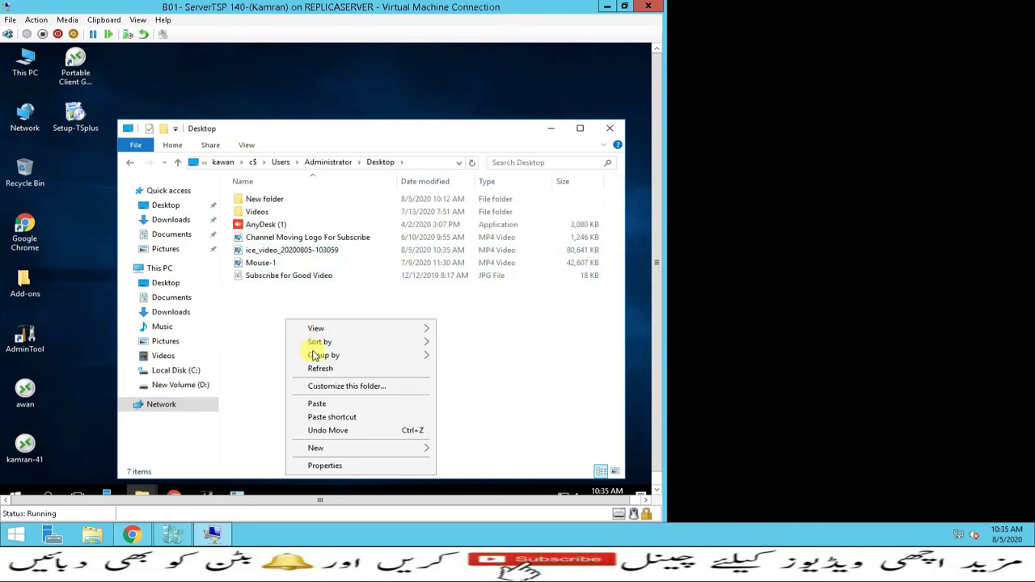
click(315, 403)
click(245, 78)
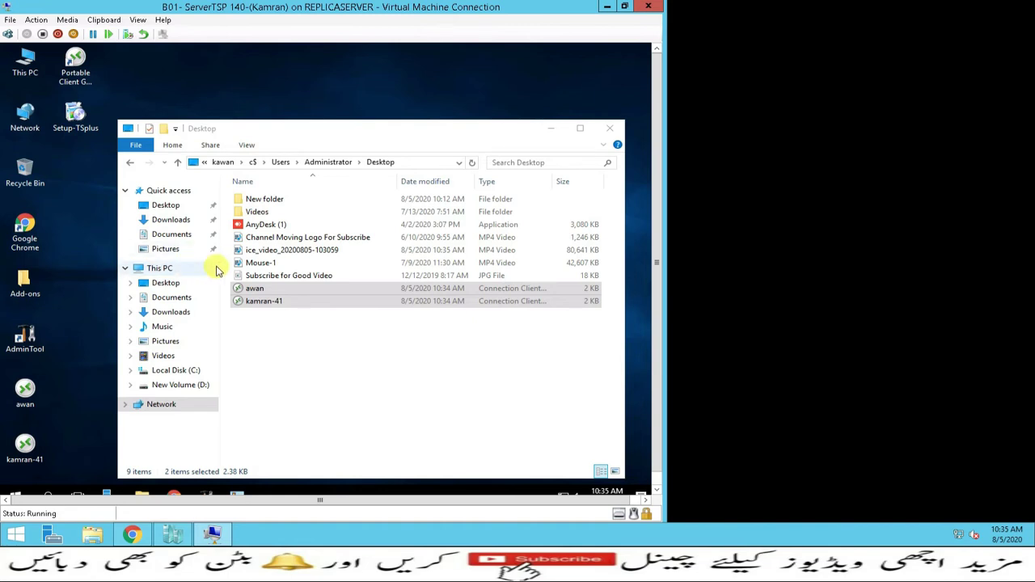
drag(248, 296, 251, 296)
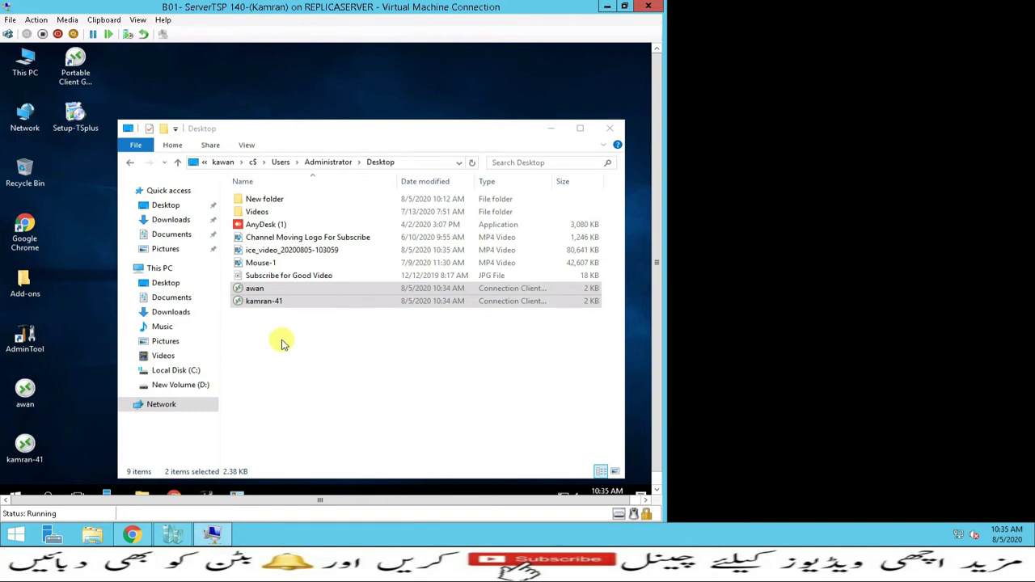
Copy Setup-ConnectionClient from C:\Program Files (x86)\TSplus\Clients\WindowsClient
double_click(26, 61)
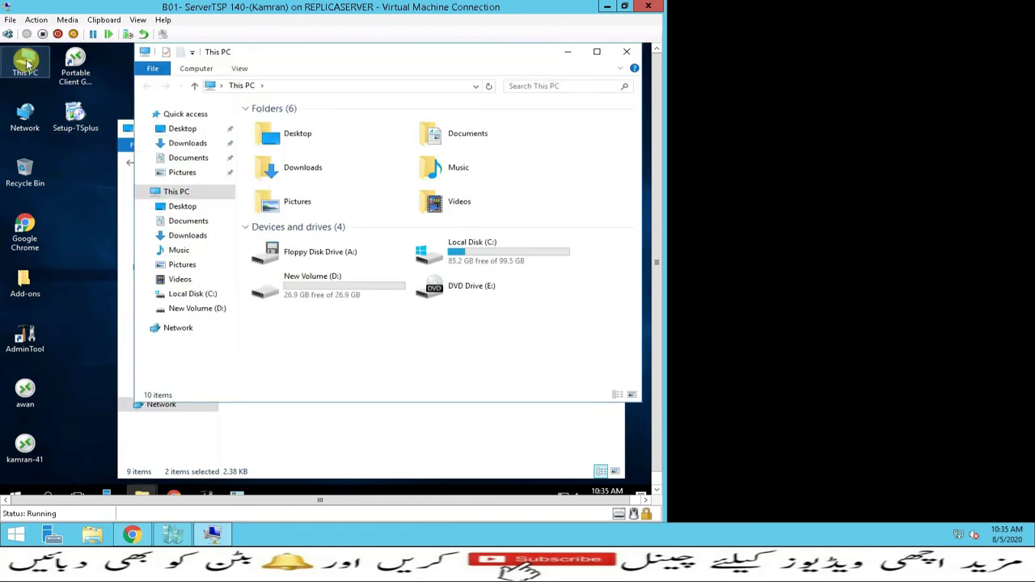
double_click(452, 251)
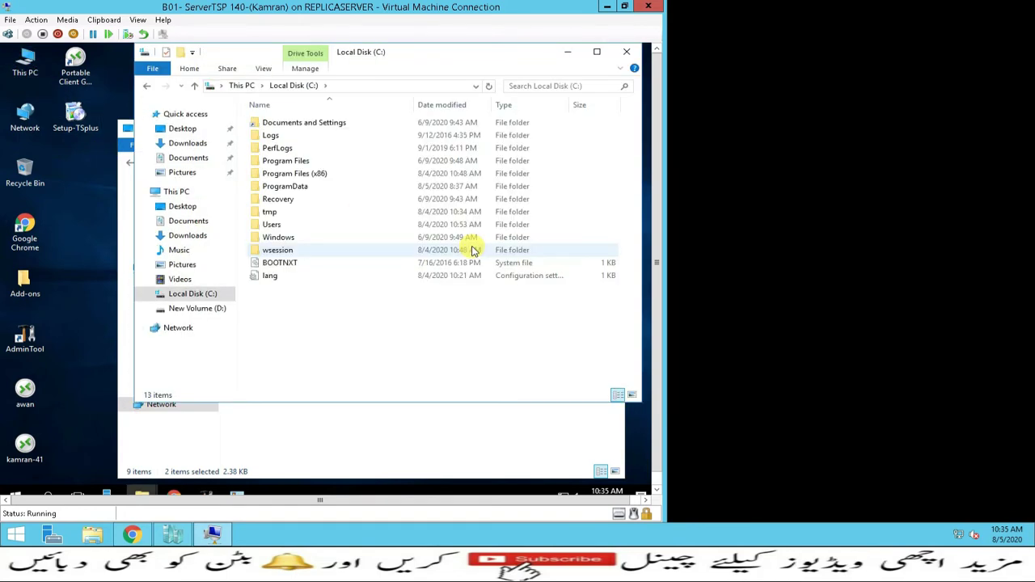
double_click(291, 176)
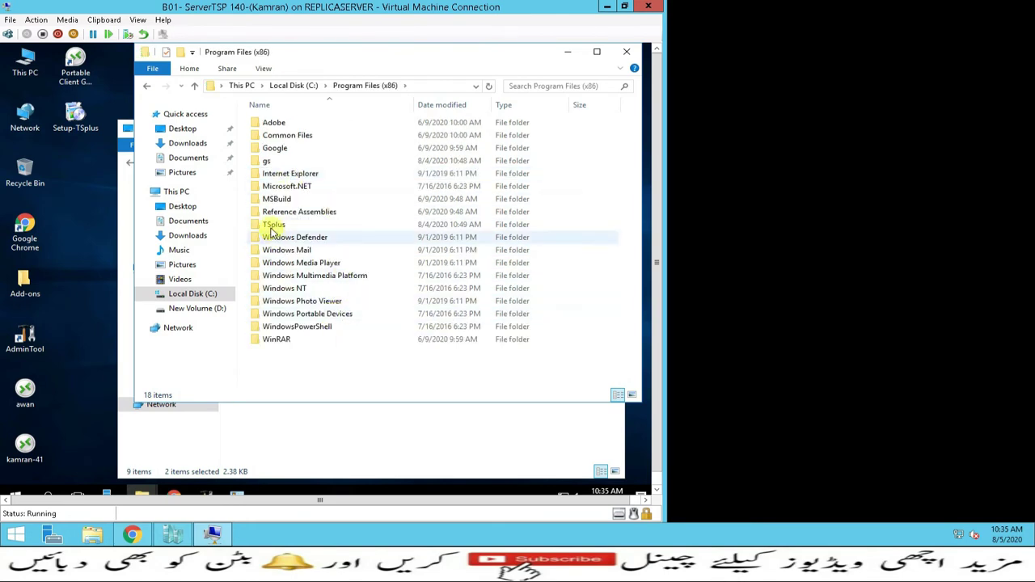
double_click(274, 224)
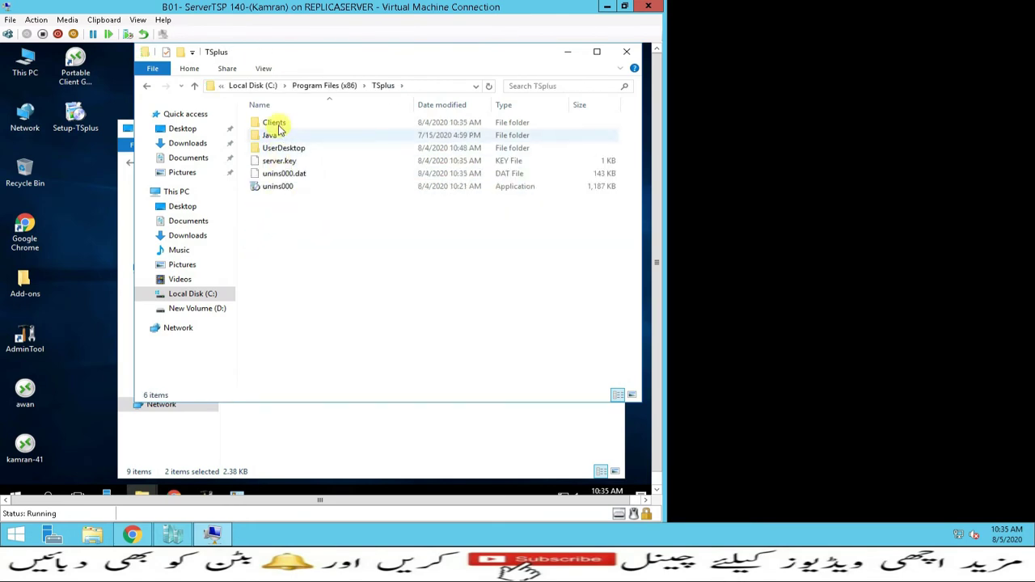
double_click(274, 123)
click(288, 141)
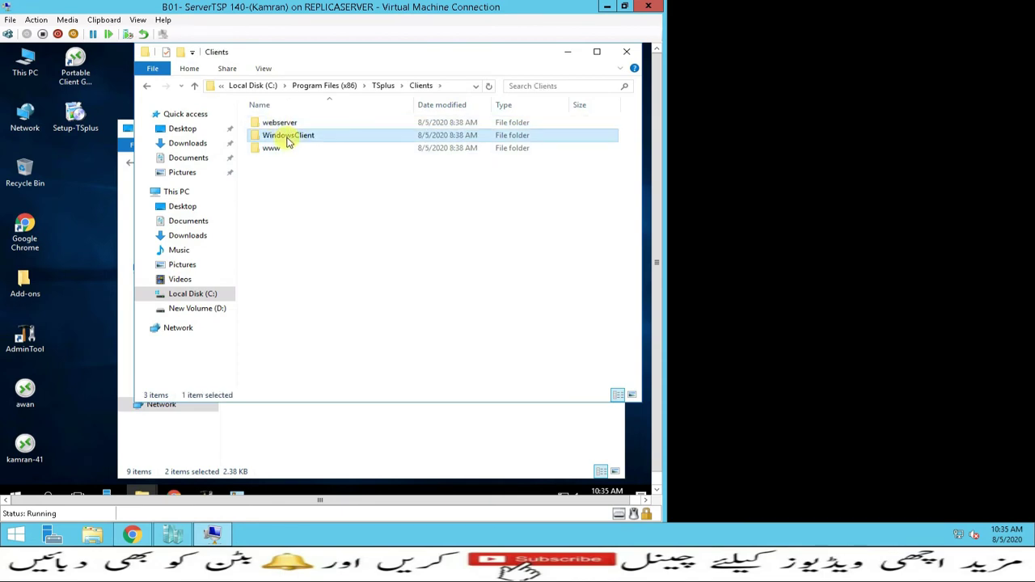
double_click(288, 138)
click(285, 167)
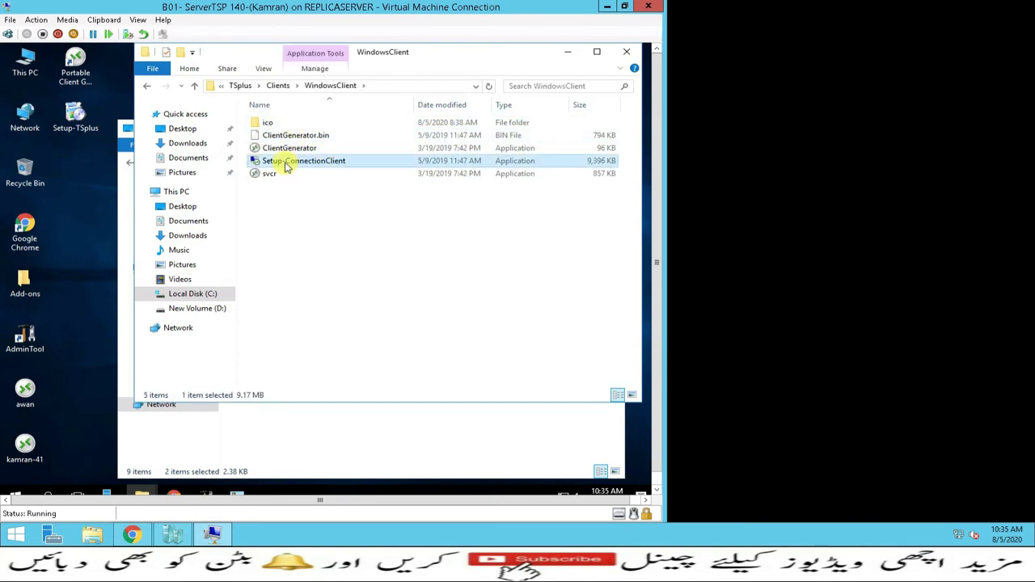
right_click(287, 165)
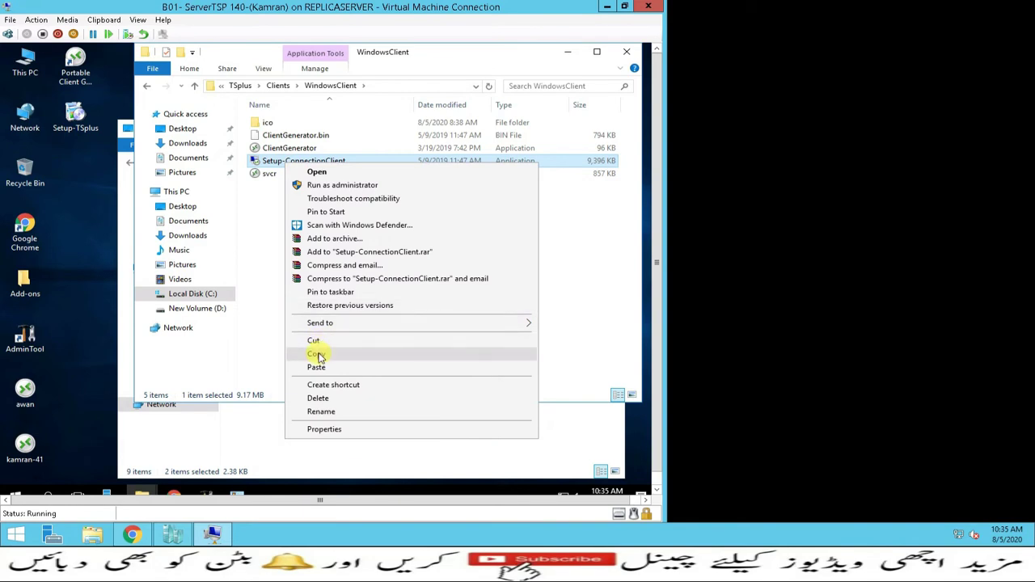
click(317, 339)
Paste the installer into kawan's Administrator Desktop and close both folder windows
click(325, 424)
right_click(325, 362)
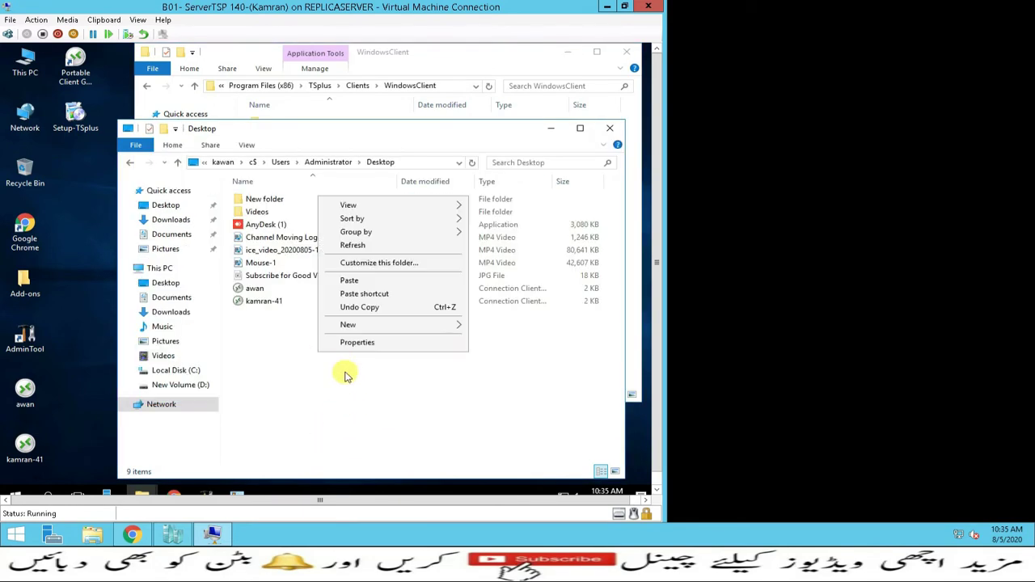
click(347, 279)
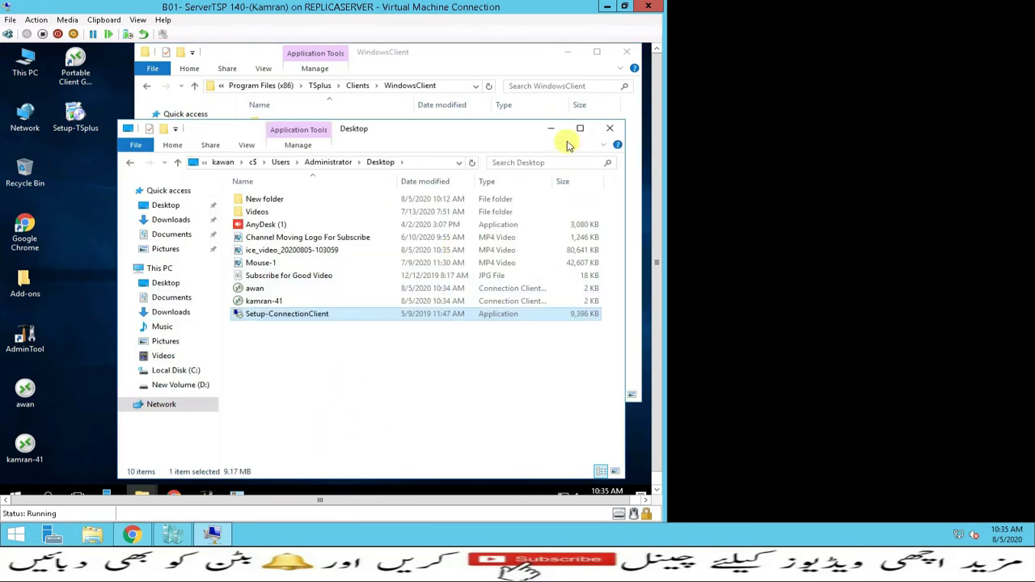
click(610, 128)
click(626, 53)
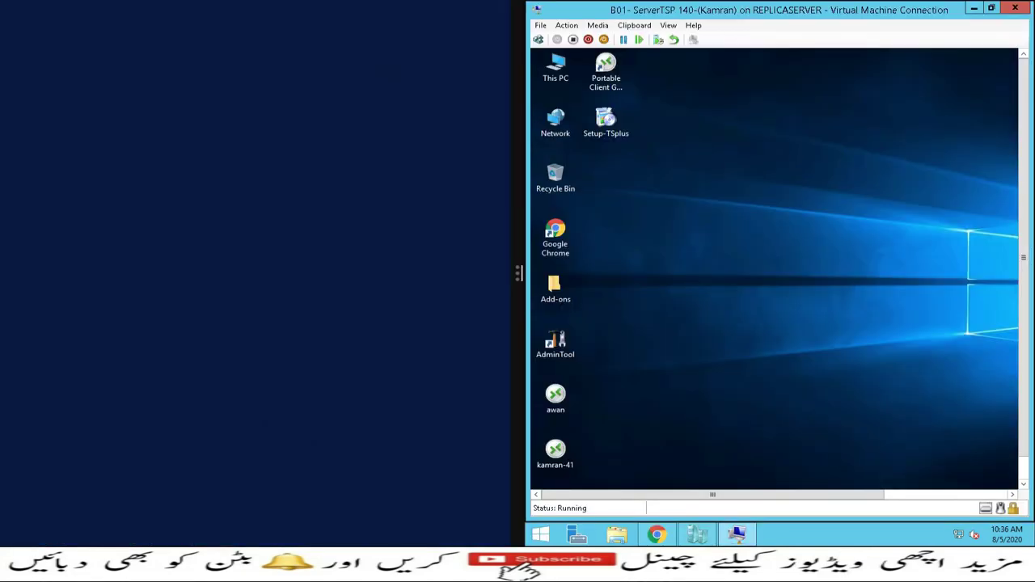
mouse_move(848, 11)
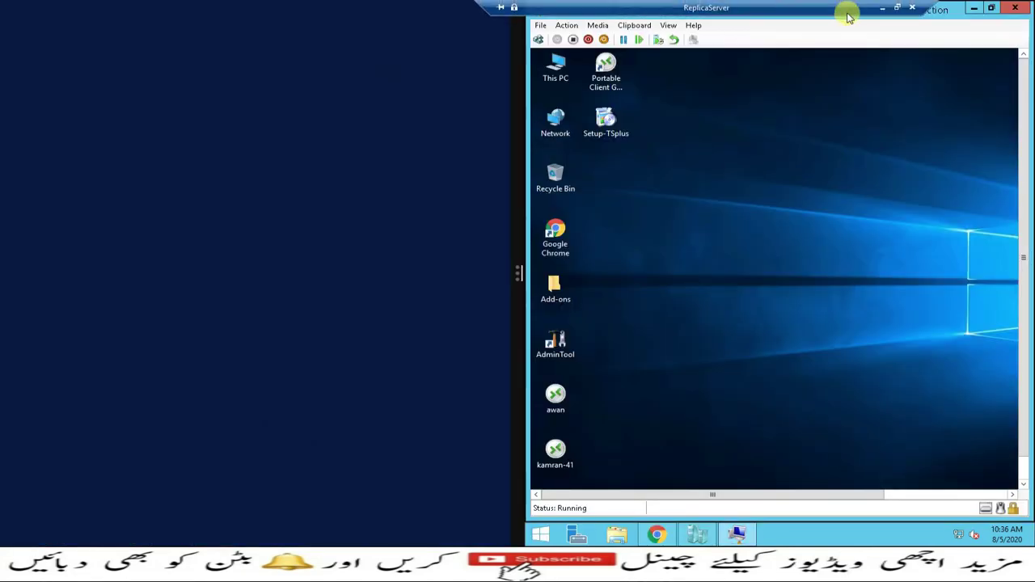
click(881, 8)
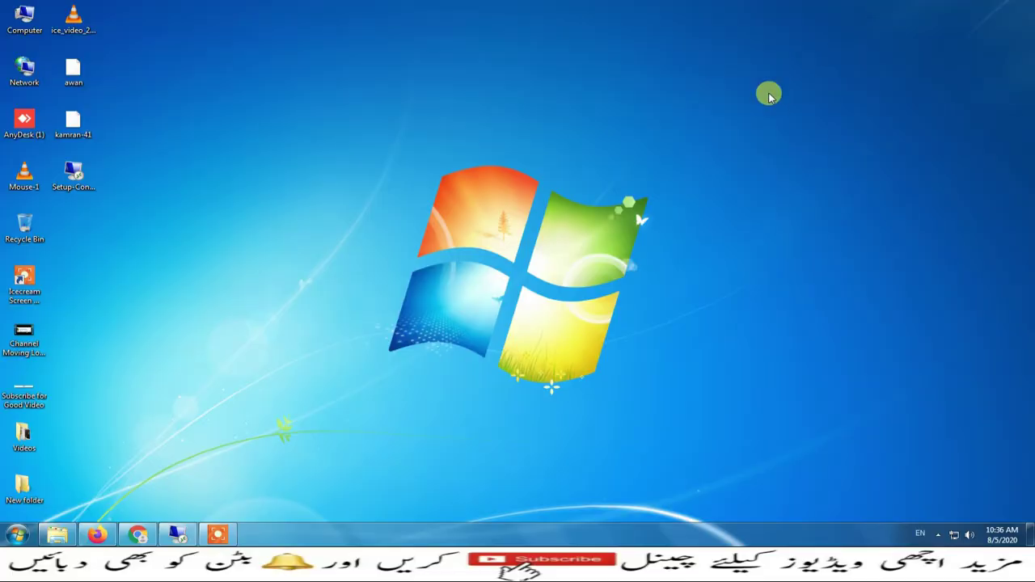
click(73, 71)
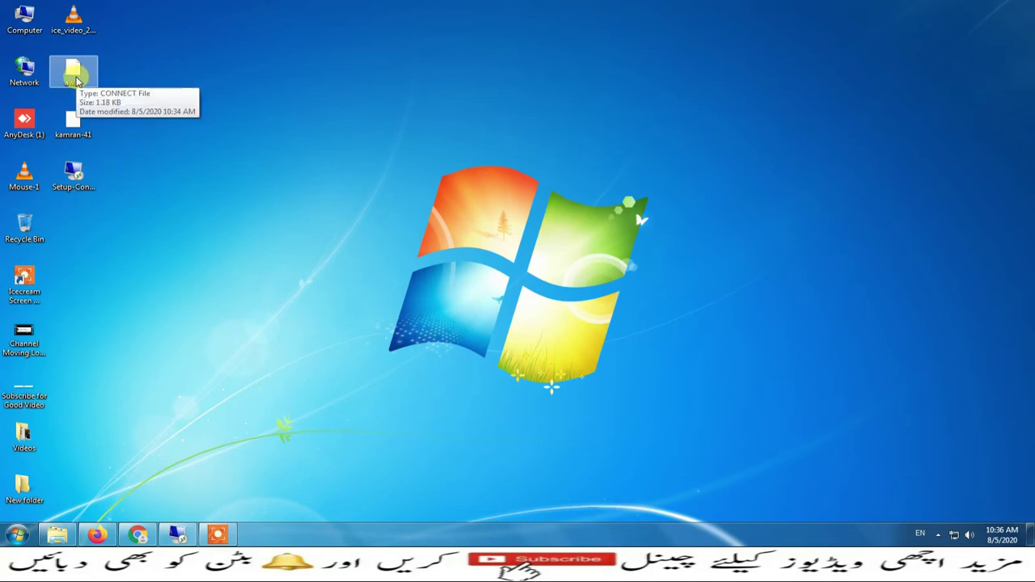
double_click(76, 81)
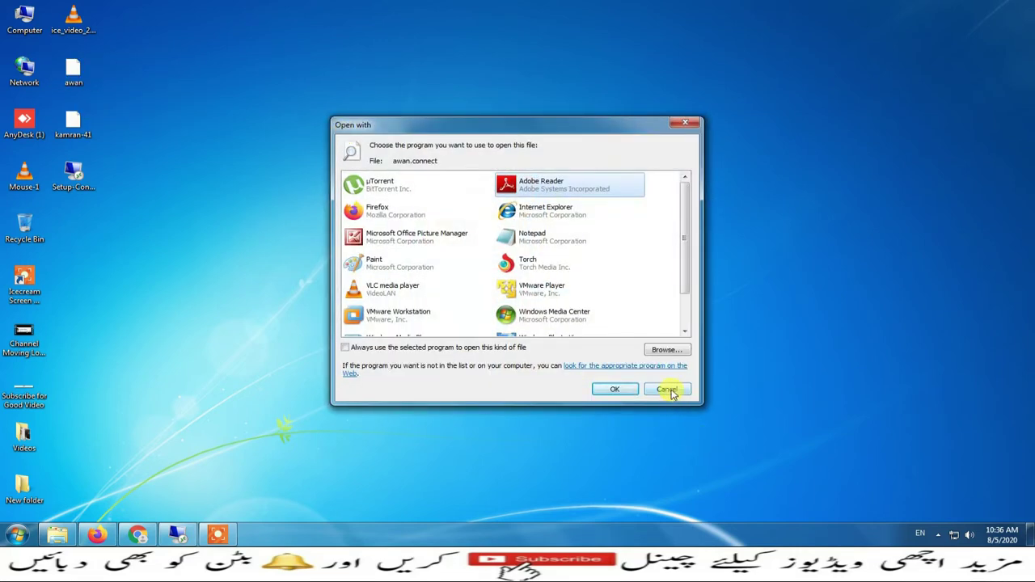
click(667, 389)
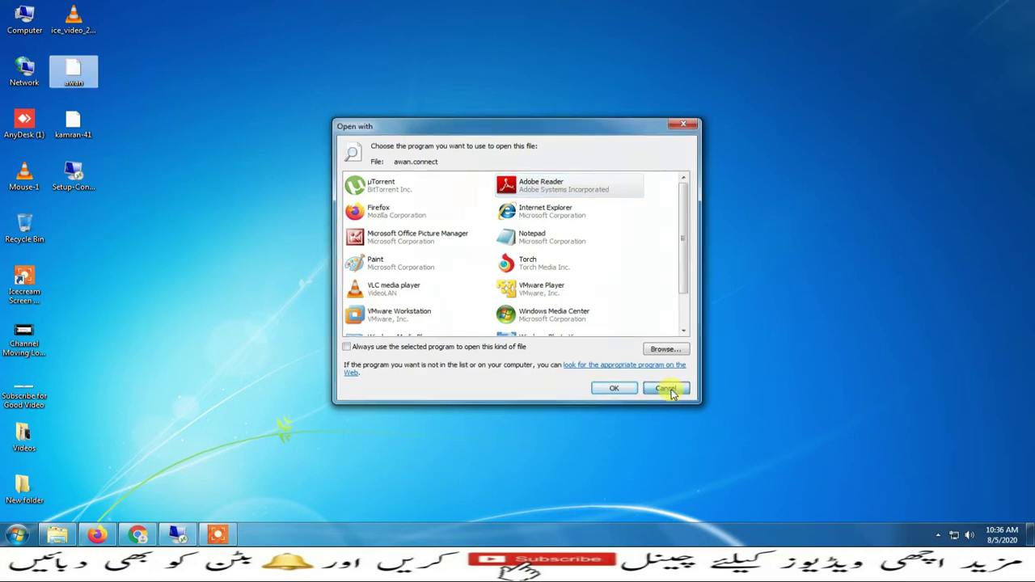
click(72, 176)
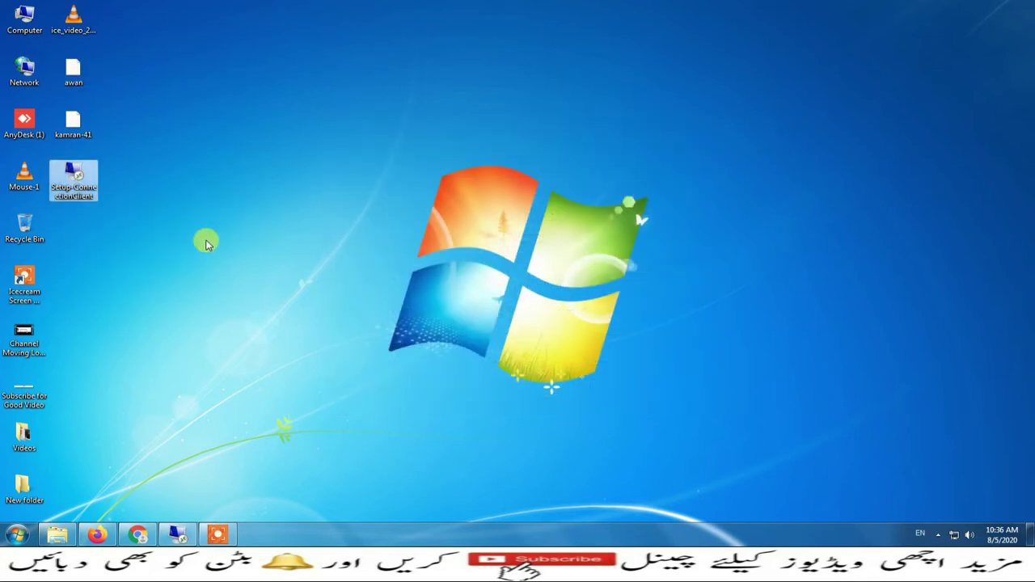
Install the TSplus Connection Client, then connect to 192.168.61.140 as awan with the first connection file
double_click(75, 174)
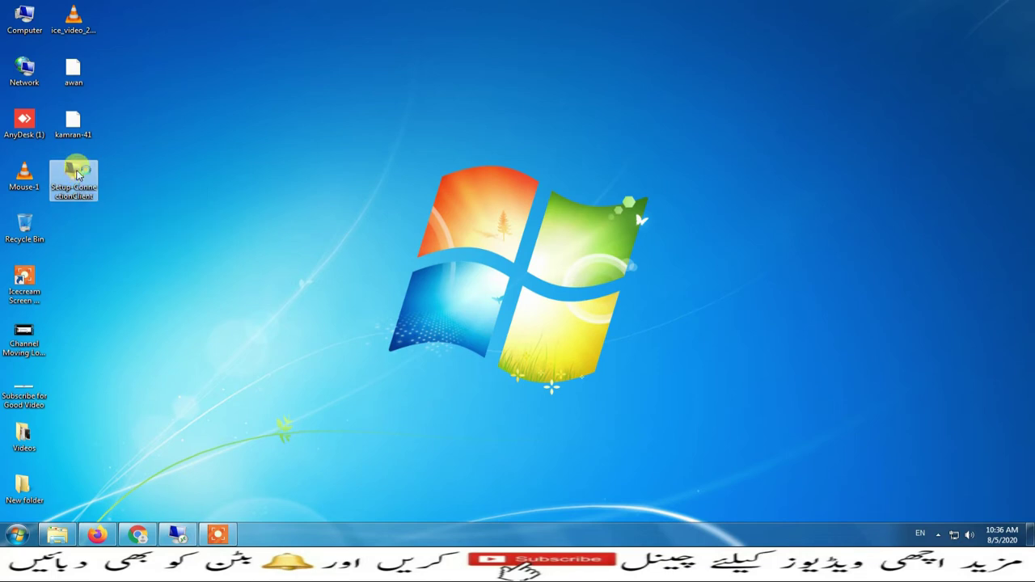
click(589, 364)
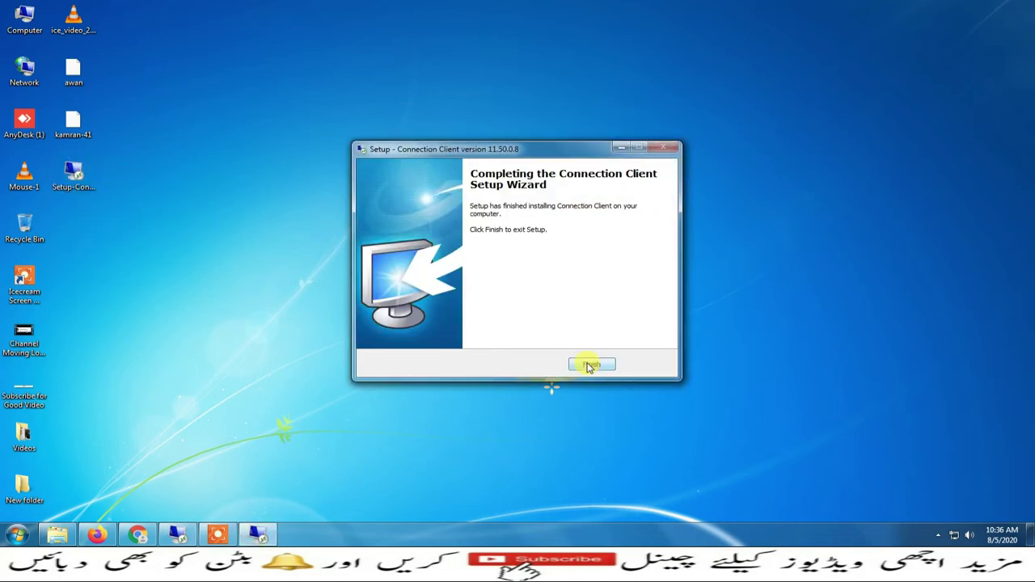
click(588, 364)
click(72, 70)
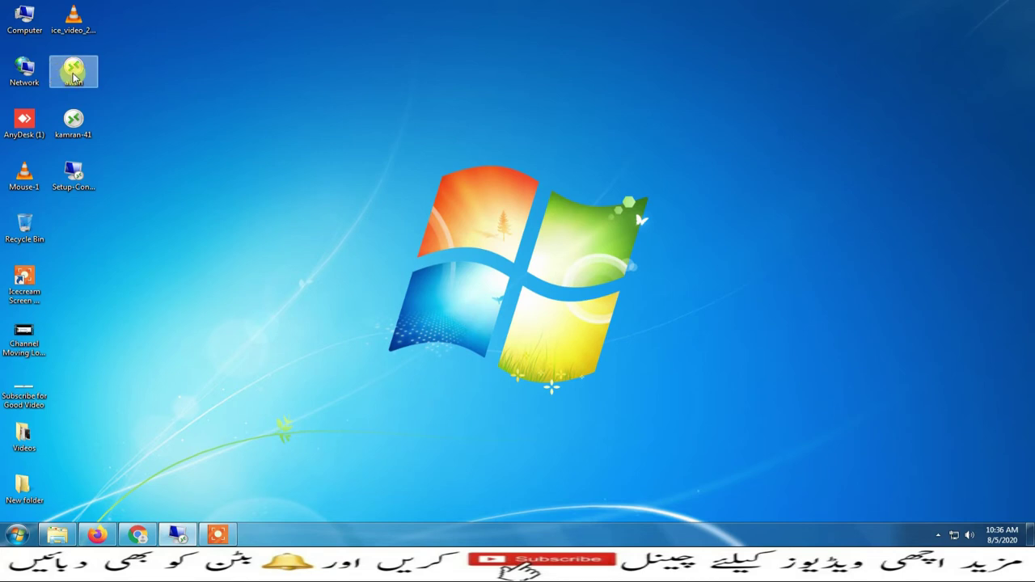
double_click(73, 70)
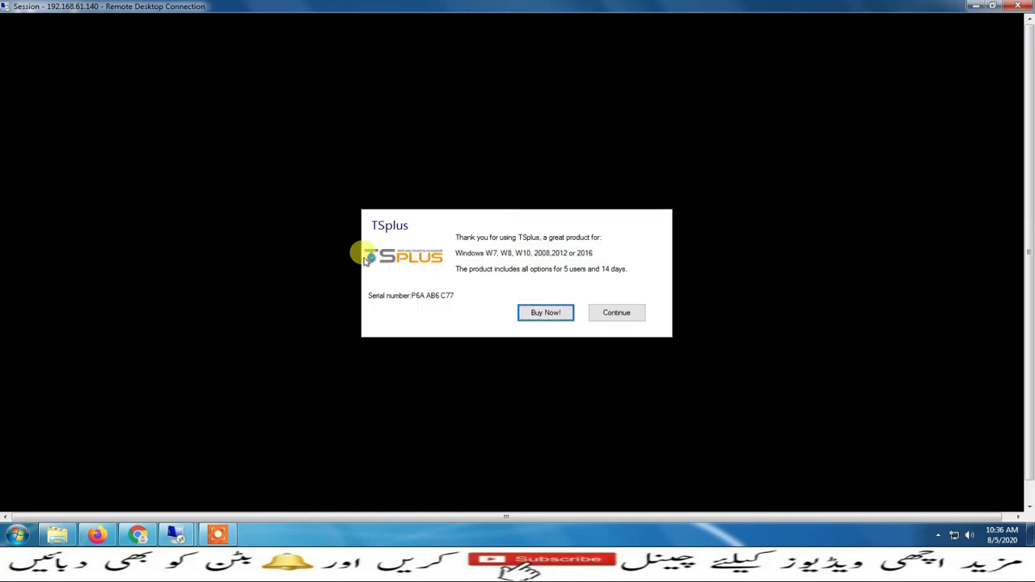
Dismiss the TSplus trial notice and bring up the remote Start button menu
click(616, 312)
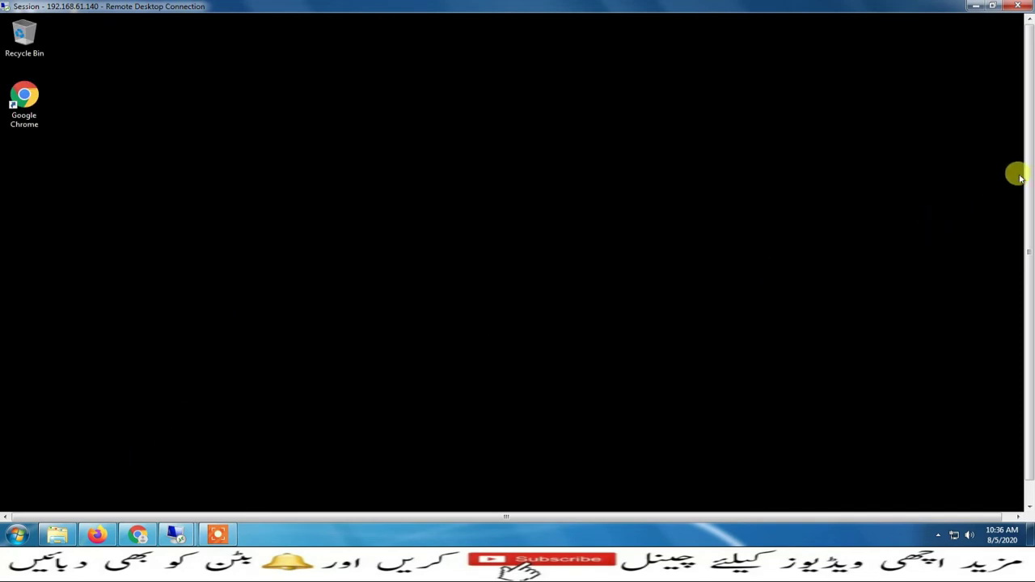
scroll(1026, 202, down, 1)
scroll(1027, 202, down, 1)
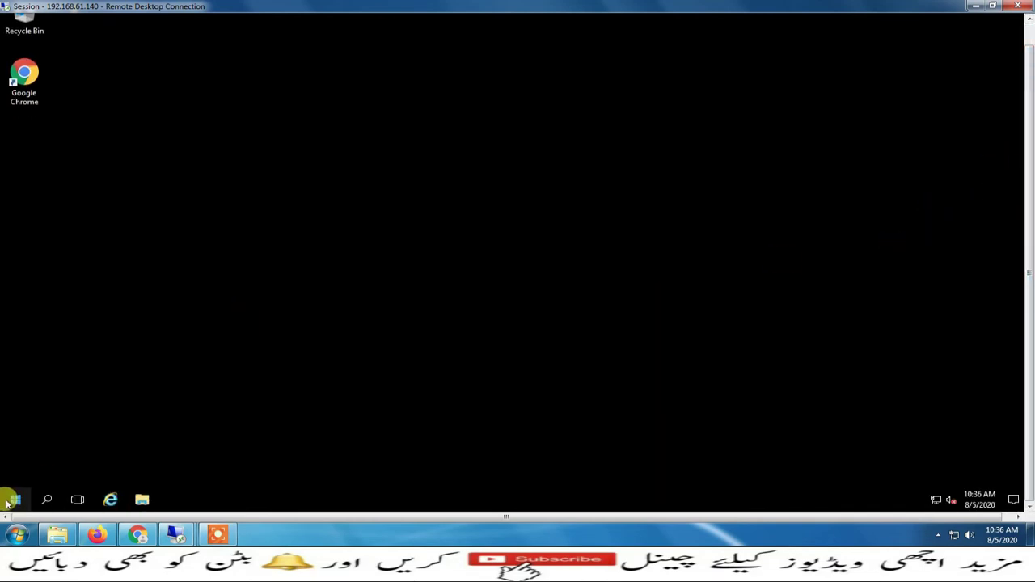
right_click(12, 498)
Enable the Computer icon in the remote Desktop Icon Settings via Control Panel's 'hide' search
click(52, 381)
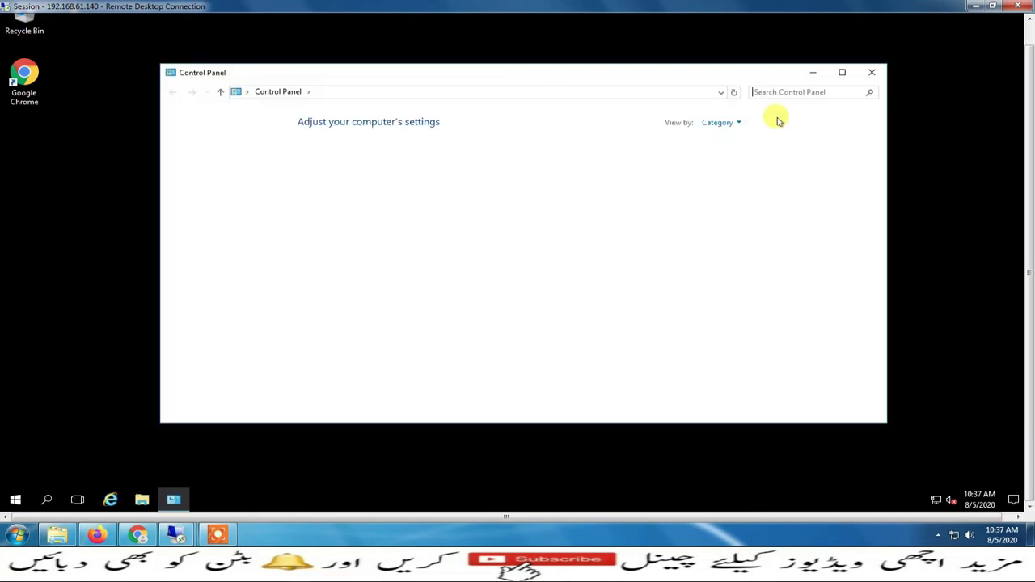
text(hide)
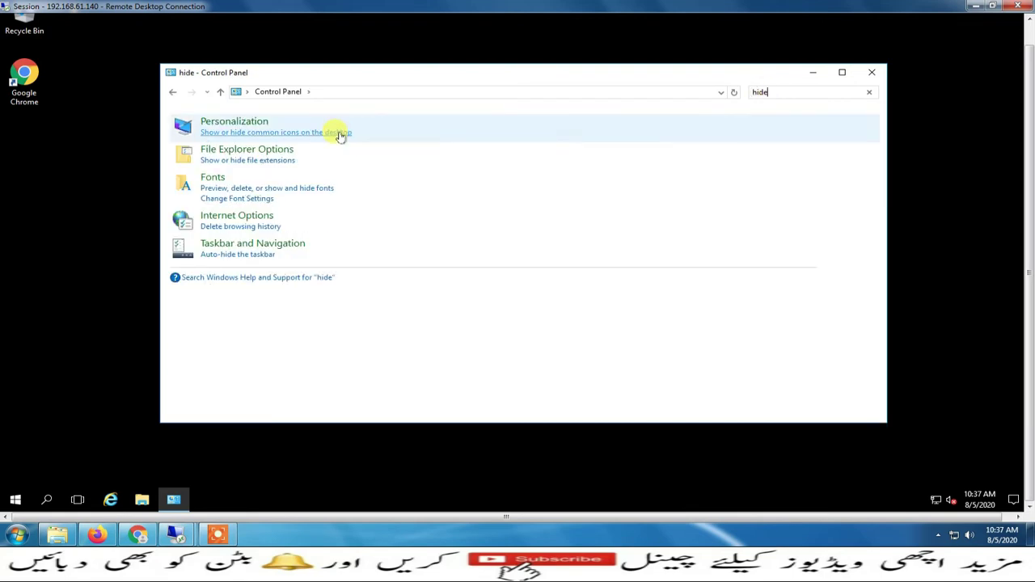
click(337, 132)
click(46, 65)
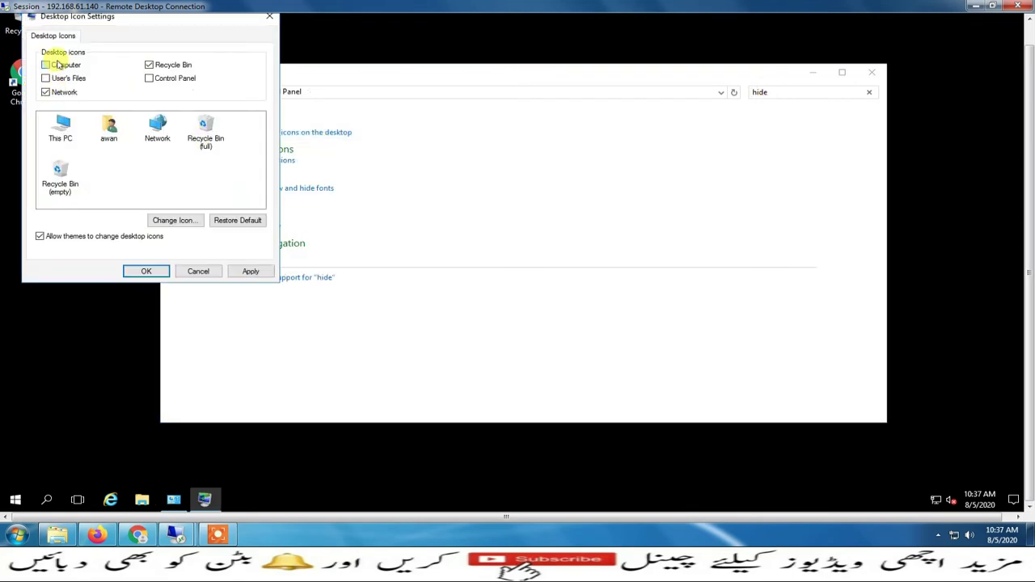
click(144, 269)
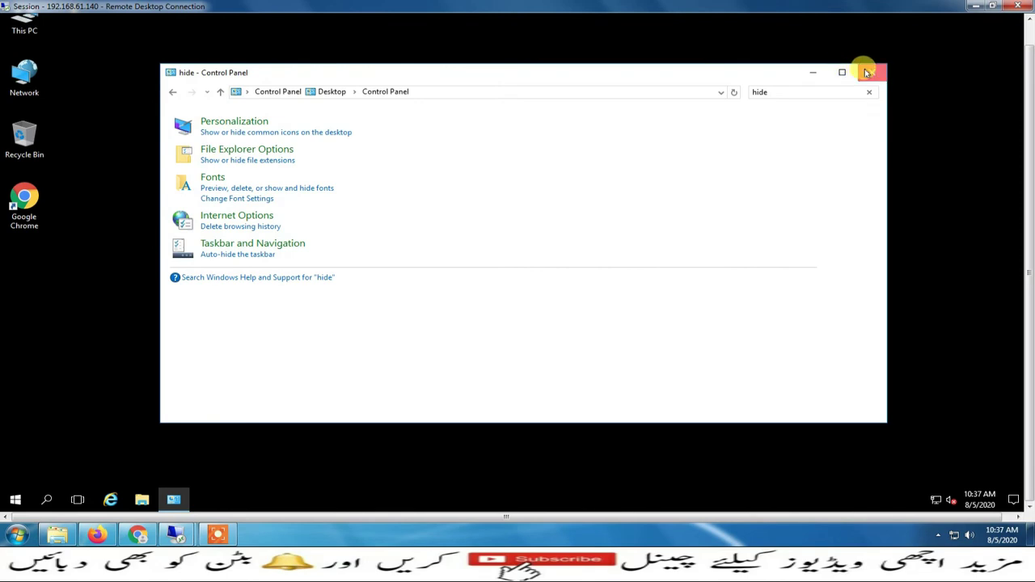
click(865, 71)
Set the remote desktop icons to small icons and minimize the session to the local desktop
right_click(444, 79)
mouse_move(489, 89)
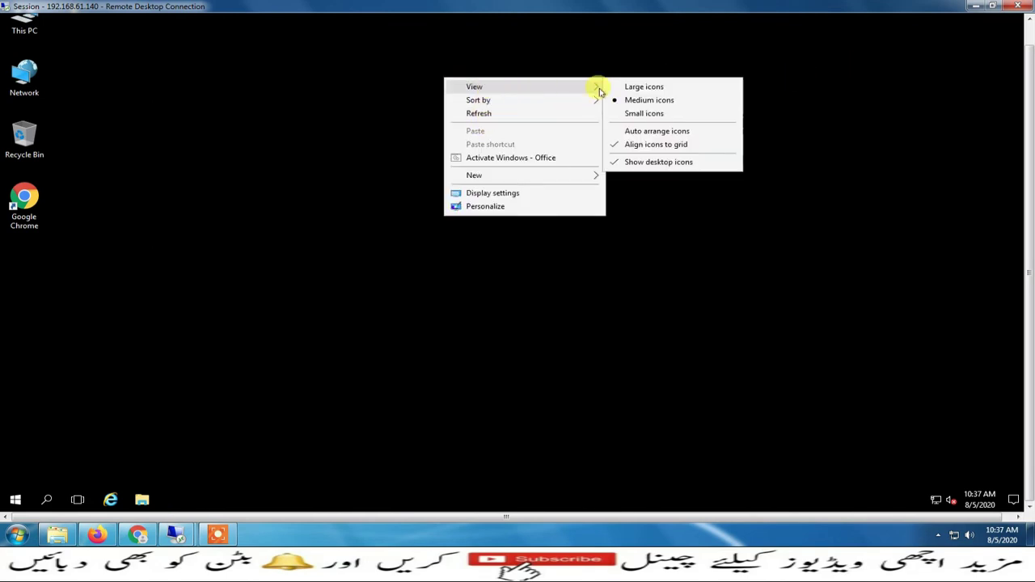
click(631, 143)
right_click(618, 110)
mouse_move(757, 127)
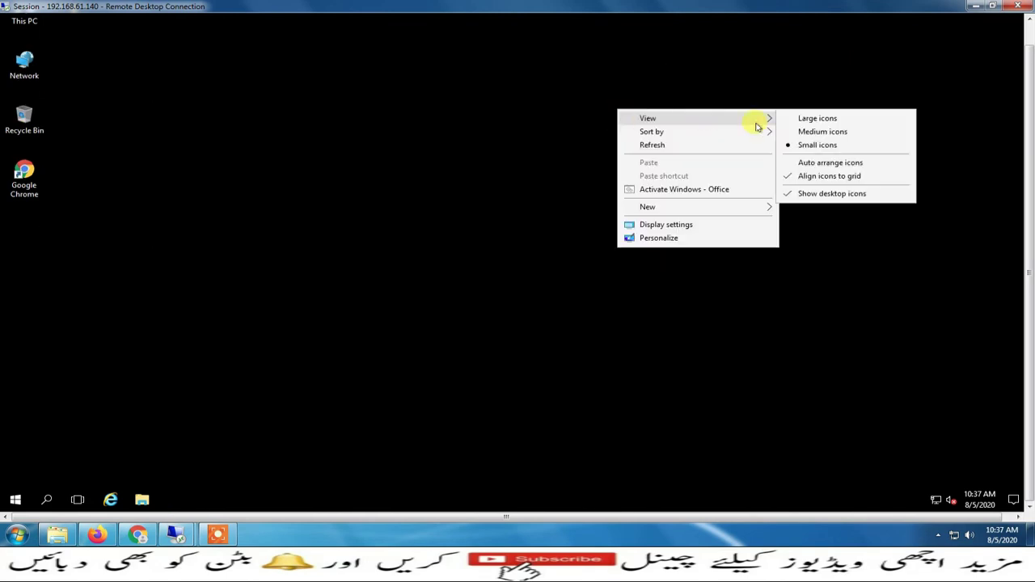
click(808, 163)
scroll(1026, 205, up, 2)
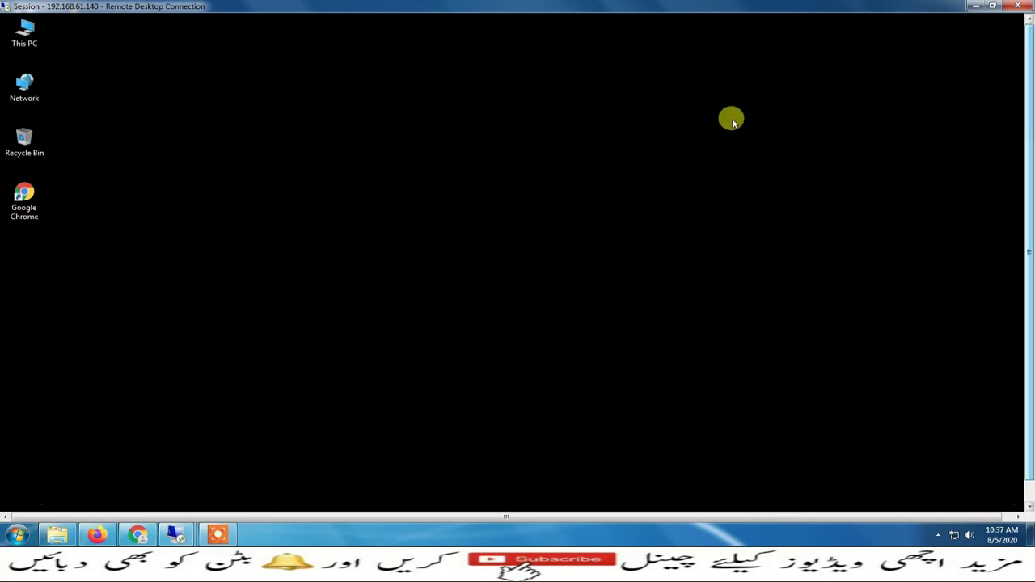
click(974, 7)
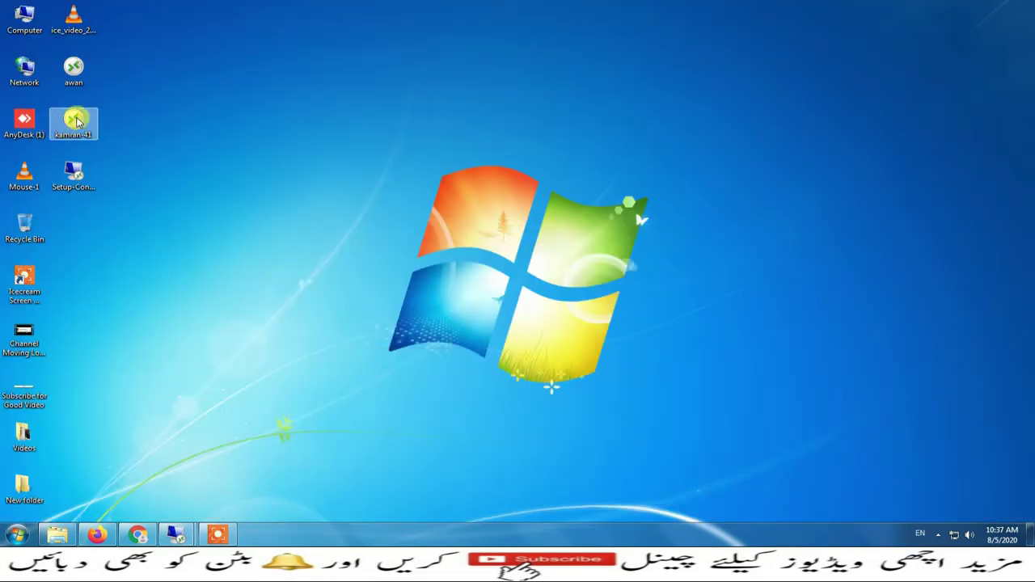
Connect to 192.168.61.140 with the kamran-41 connection file and dismiss the TSplus trial notice
click(76, 122)
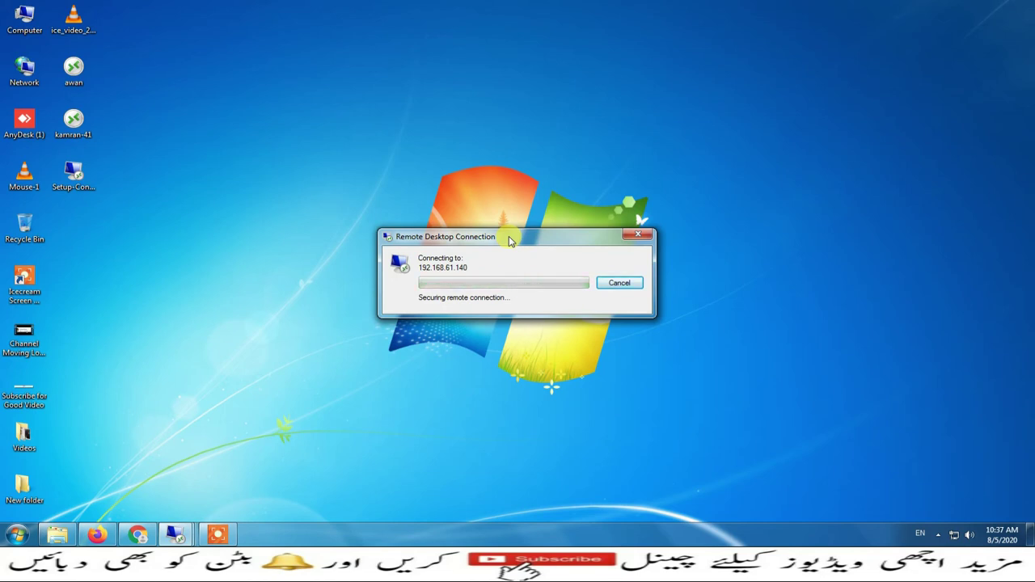
drag(509, 240, 490, 117)
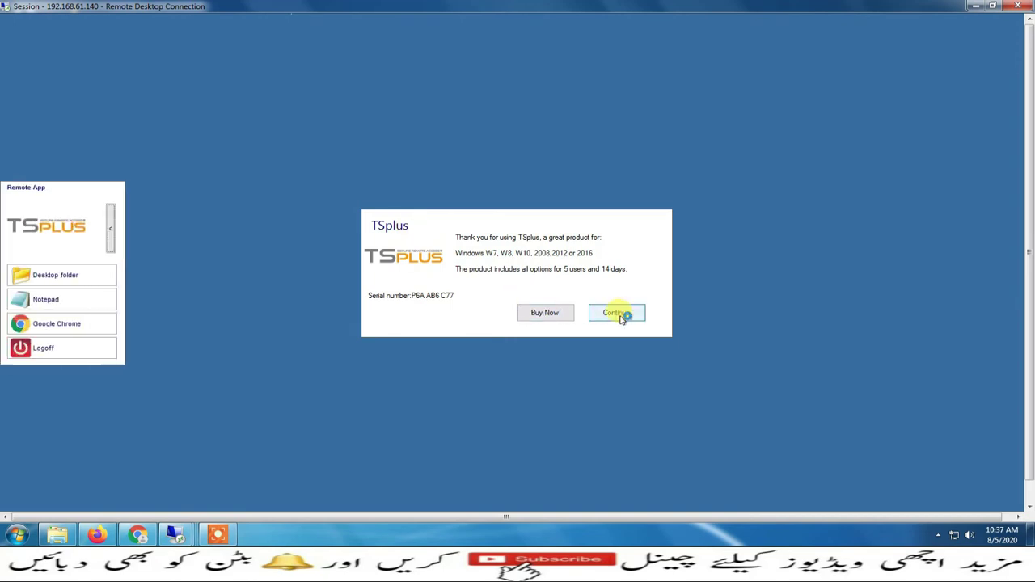
click(621, 315)
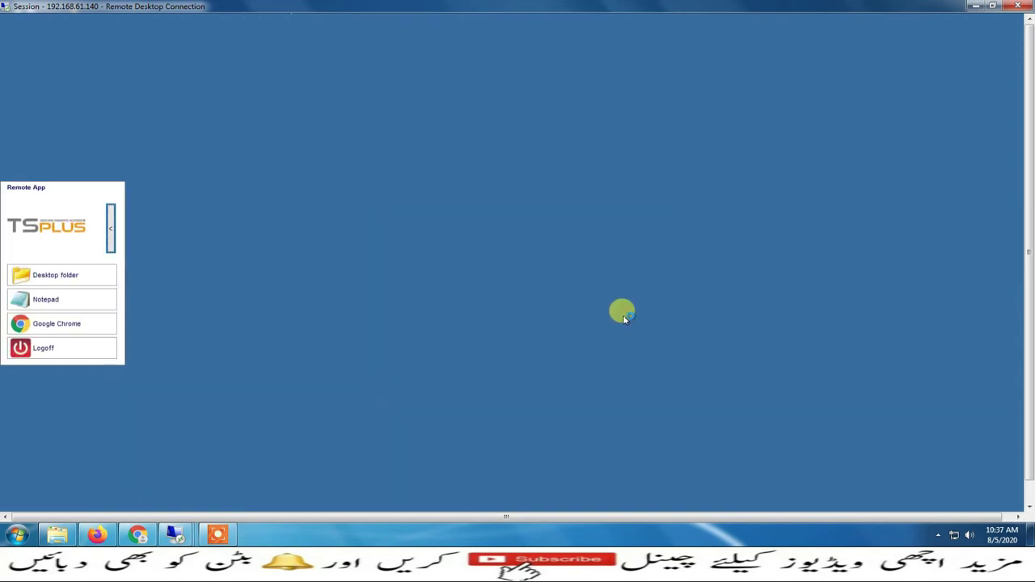
Launch Google Chrome from the Remote App bar, cancel the logoff, and minimize the session
click(62, 276)
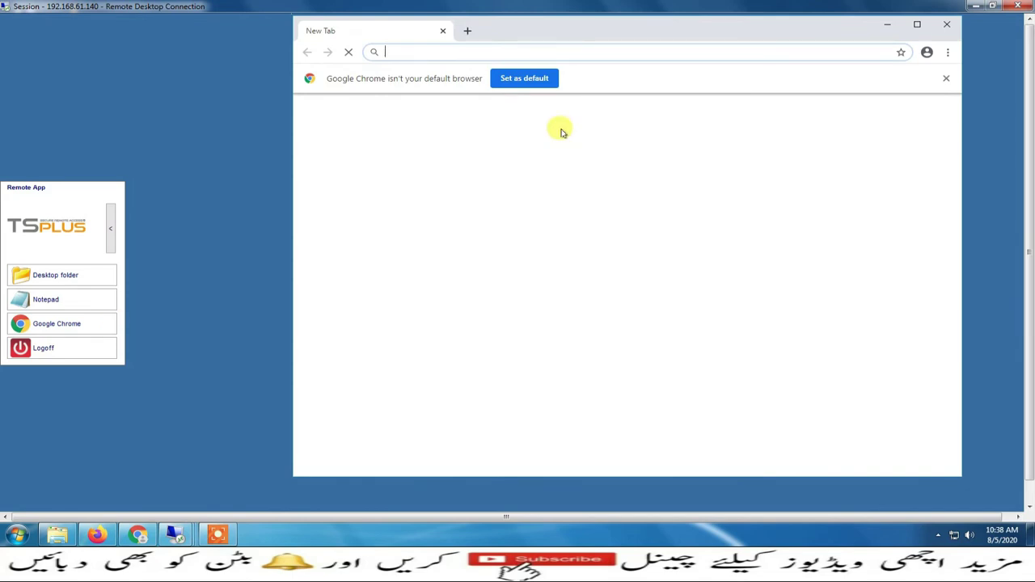
click(520, 78)
click(42, 350)
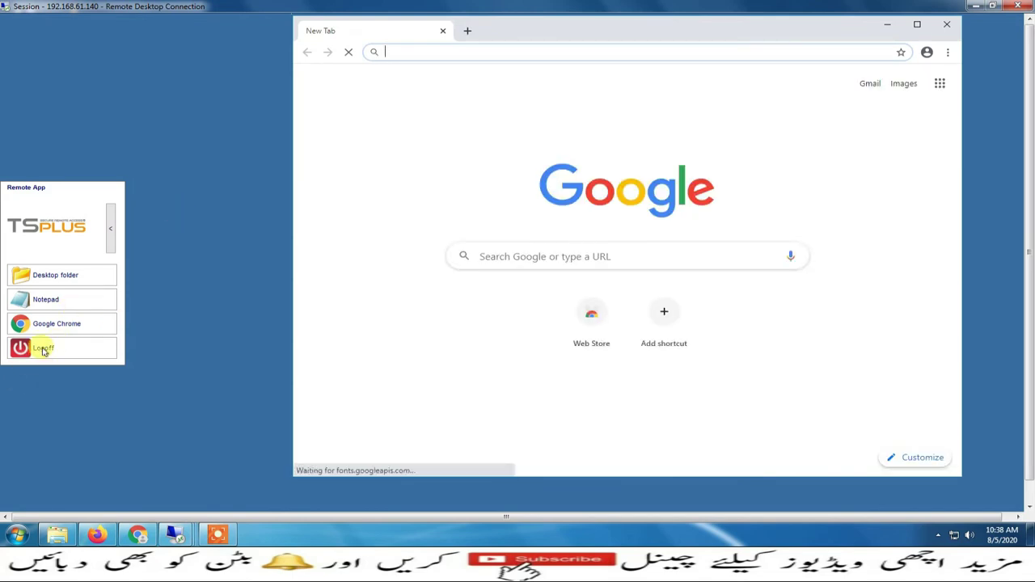
click(579, 322)
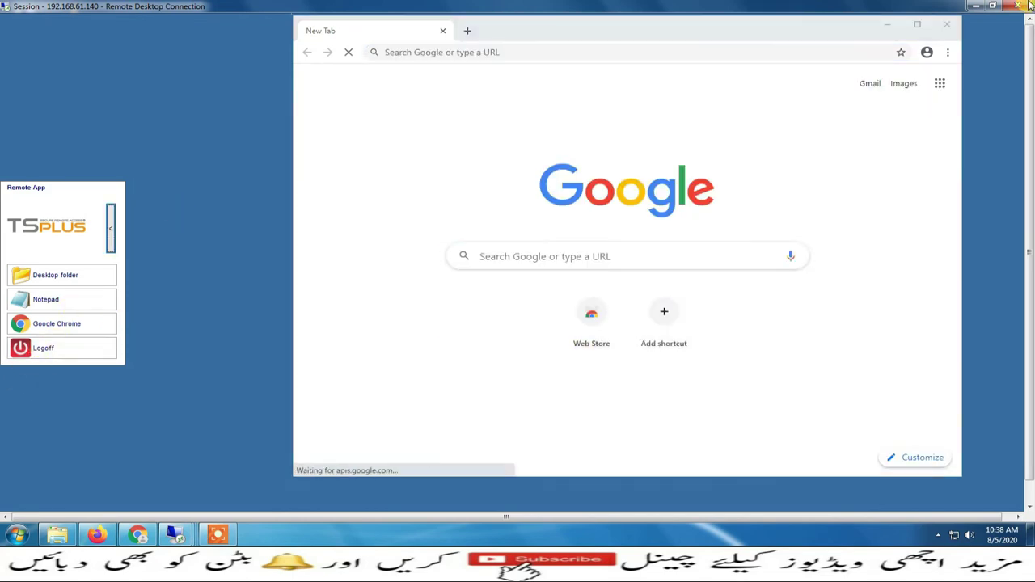
click(974, 6)
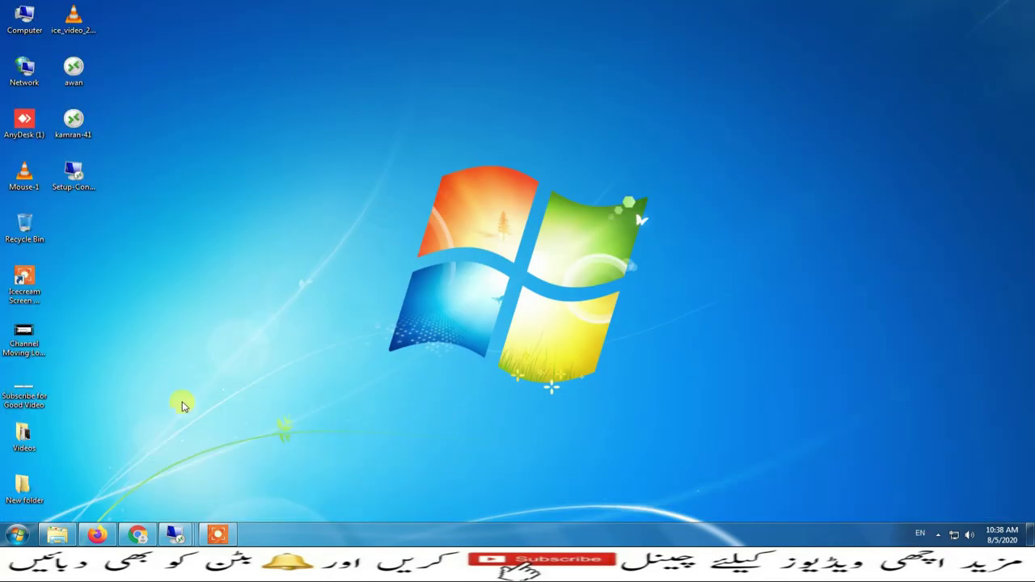
Bring forward and widen the server's VM window, then start the TSplus AdminTool from its desktop
mouse_move(175, 534)
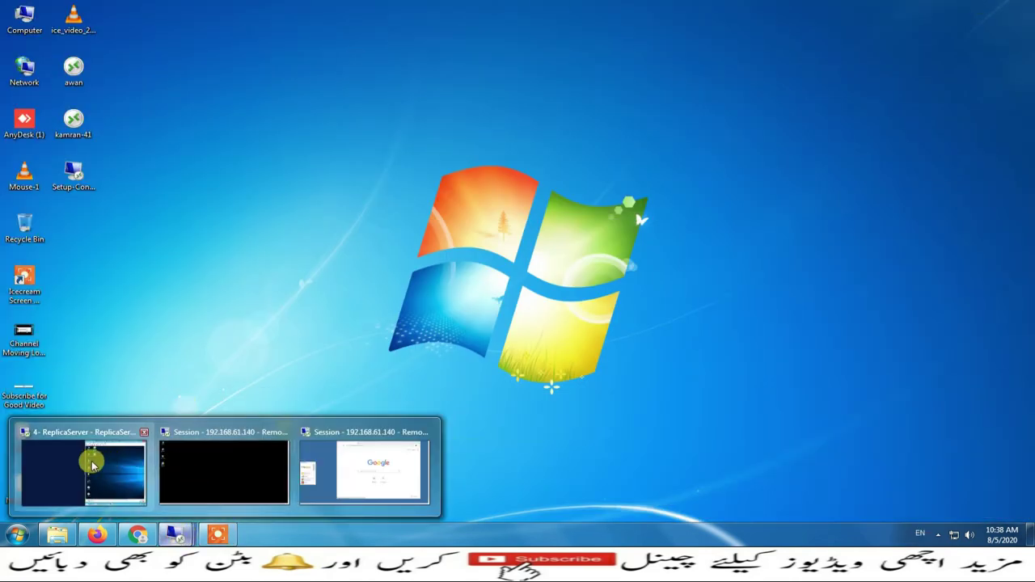
click(84, 457)
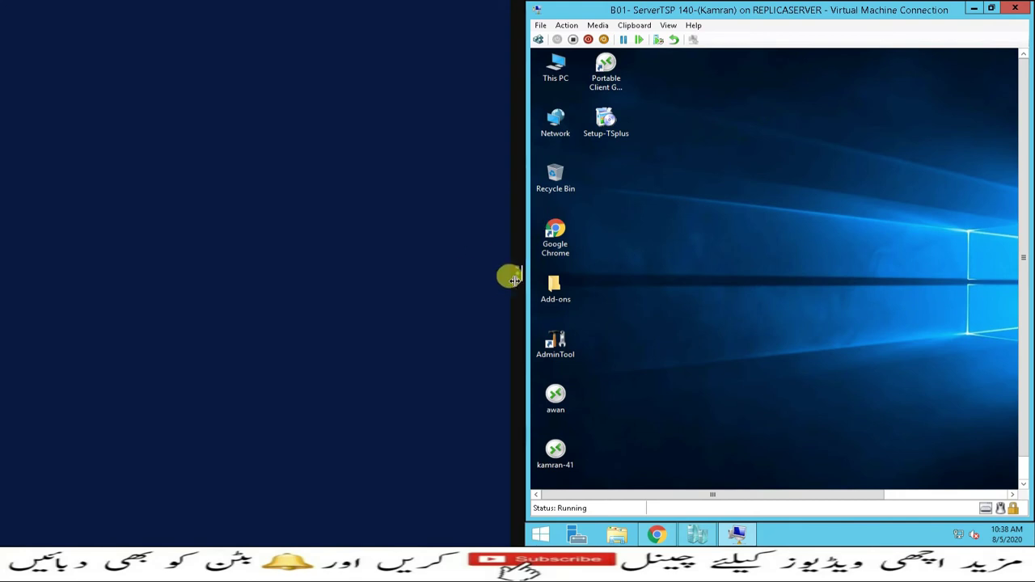
drag(516, 274, 3, 275)
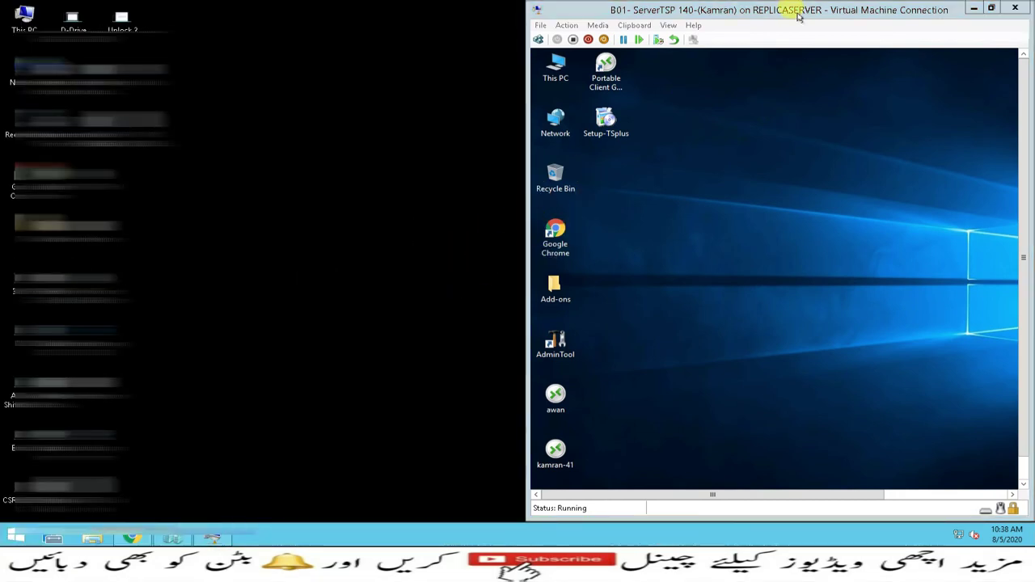
drag(793, 11, 255, 9)
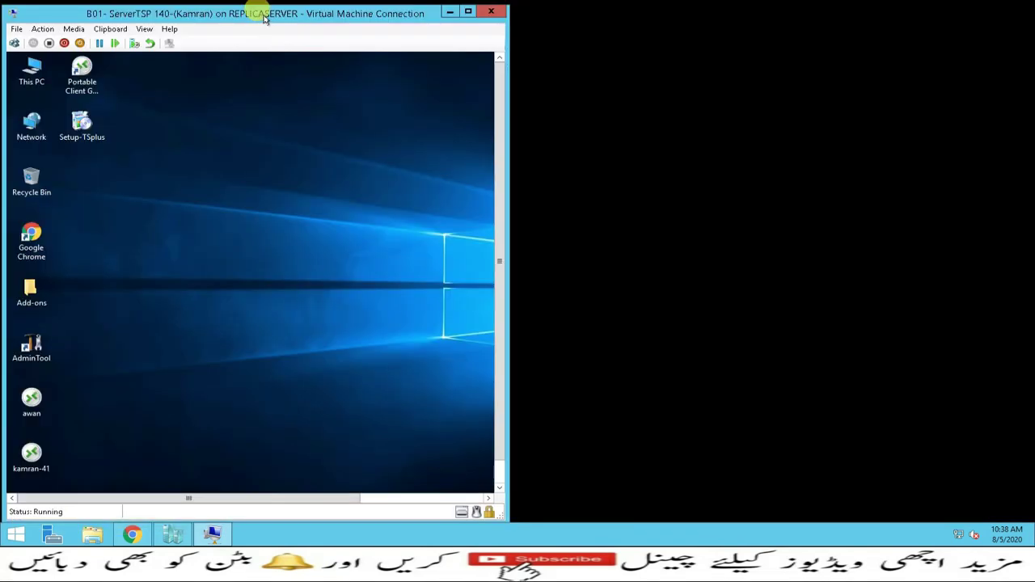
drag(503, 200, 818, 192)
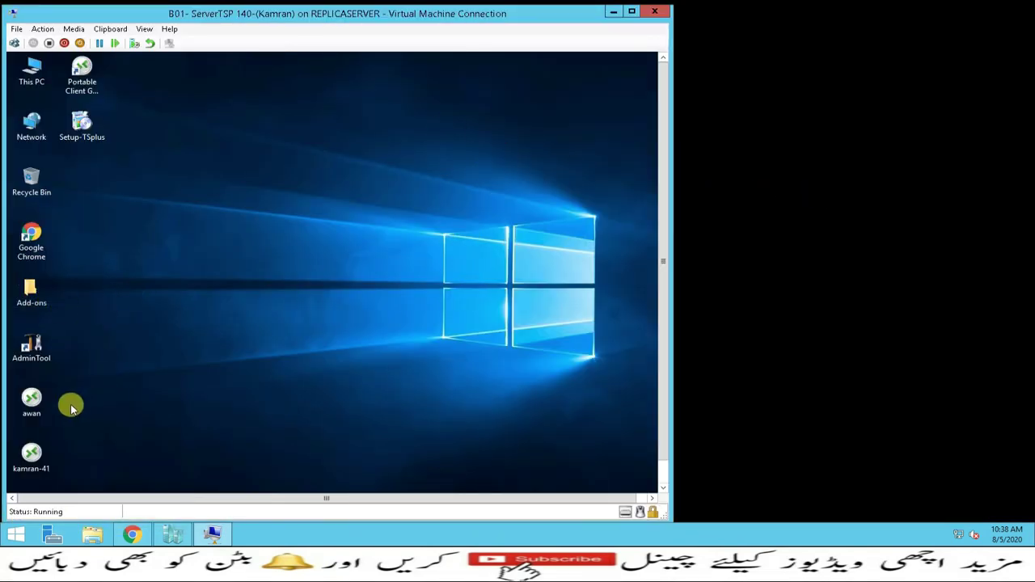
double_click(38, 341)
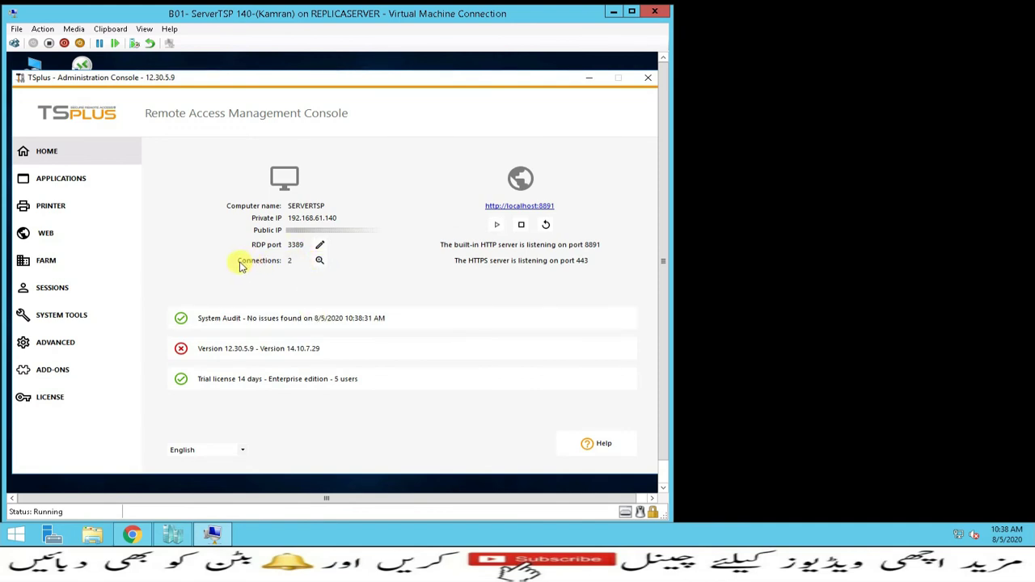
Open User Sessions, start Remote Control on session ID 2, and minimize the connection window
click(319, 262)
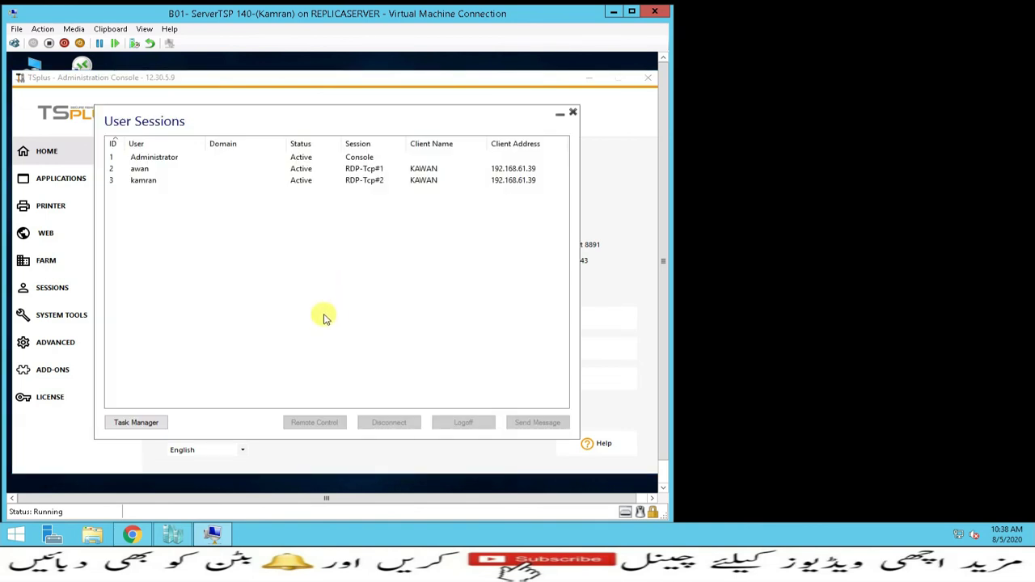
click(140, 169)
click(143, 181)
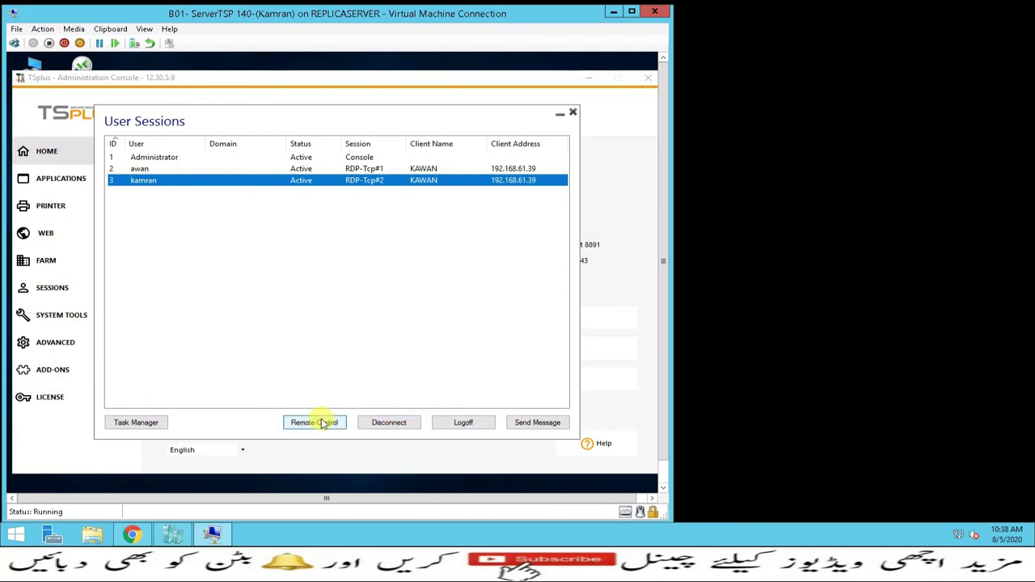
click(139, 169)
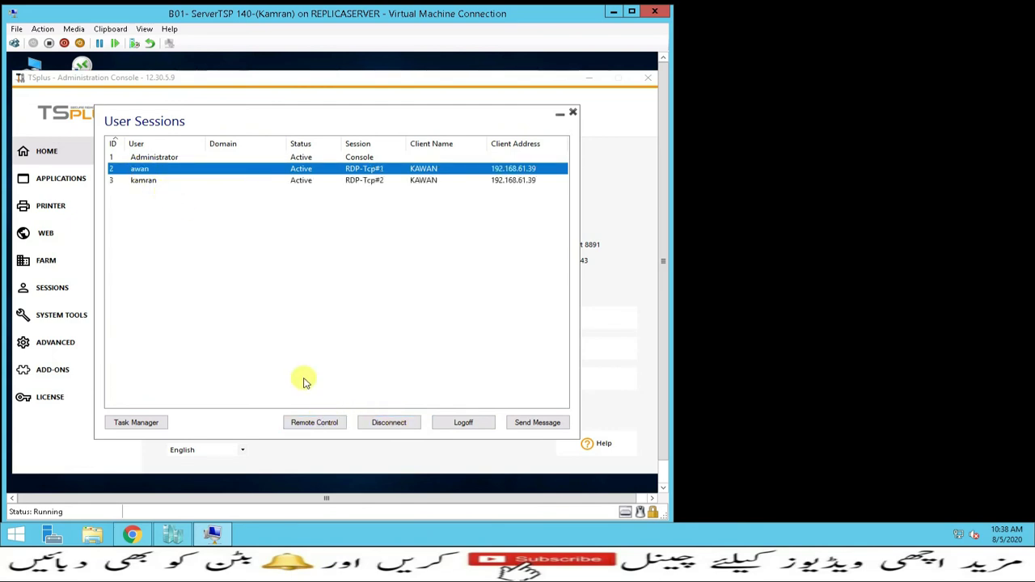
click(313, 425)
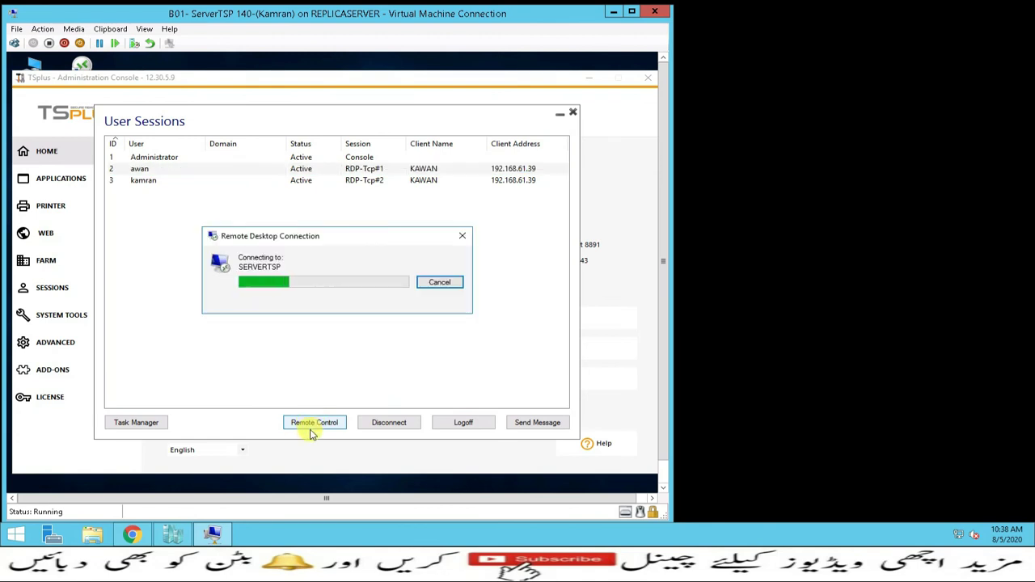
mouse_move(849, 7)
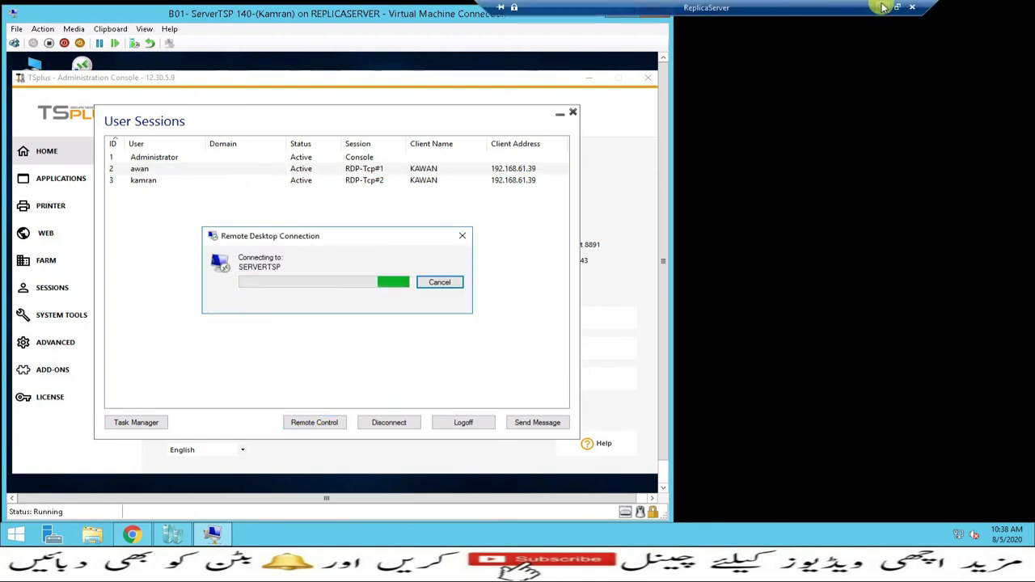
click(883, 8)
Restore the user's session window and accept the Remote Control Request
mouse_move(173, 532)
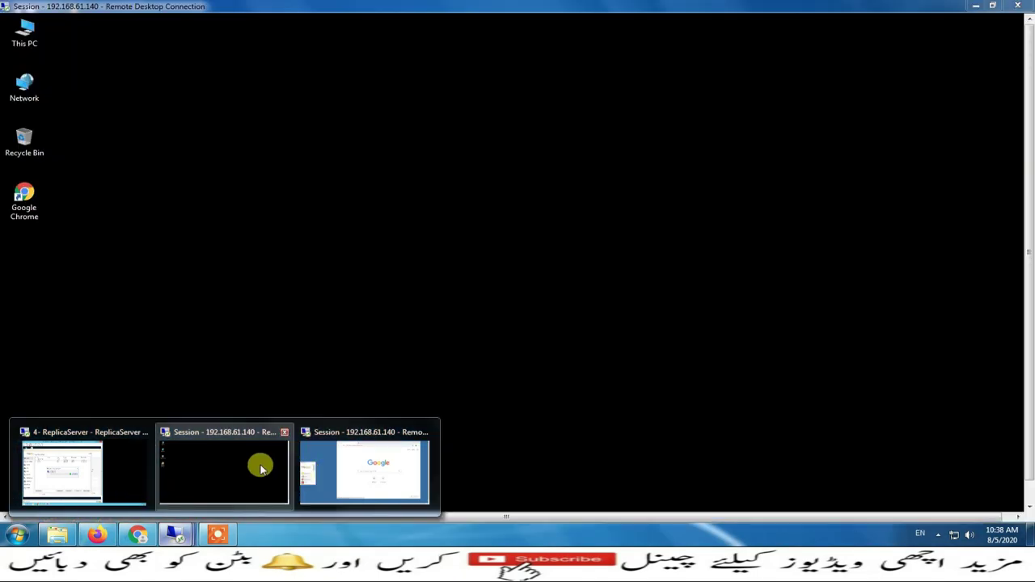
click(260, 469)
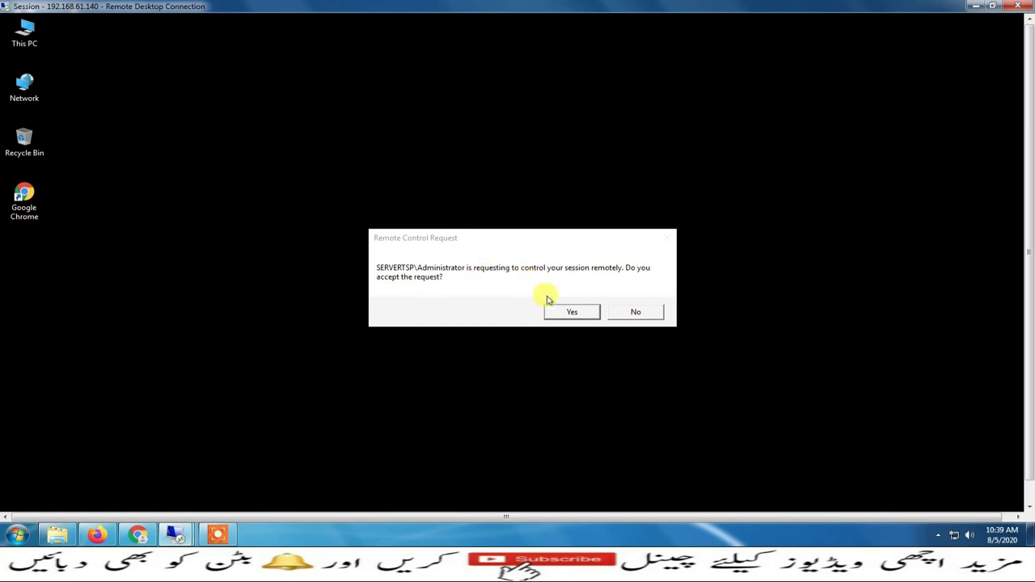
click(569, 312)
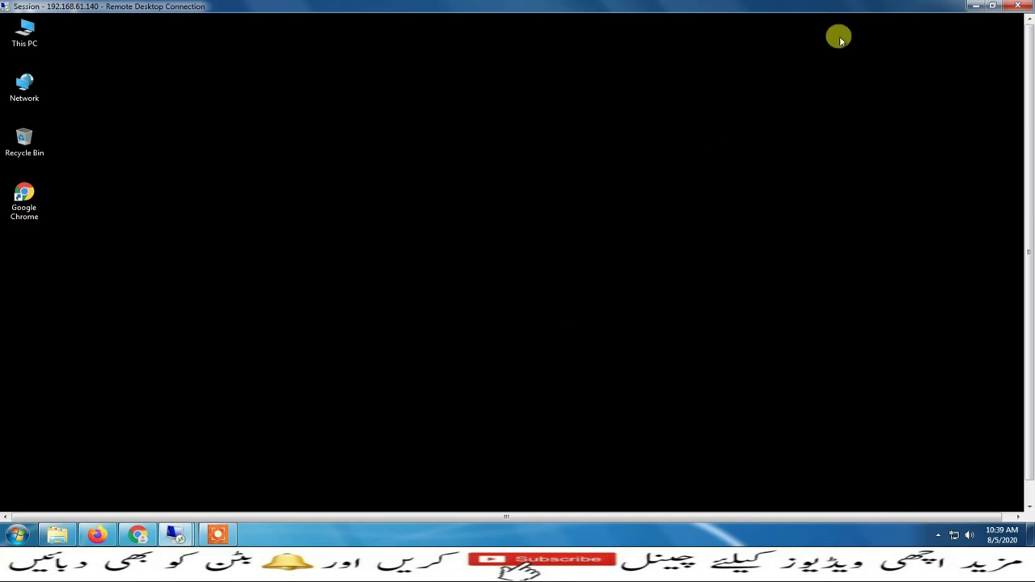
Return to the server VM and close the Controlling window to end remote control
mouse_move(176, 534)
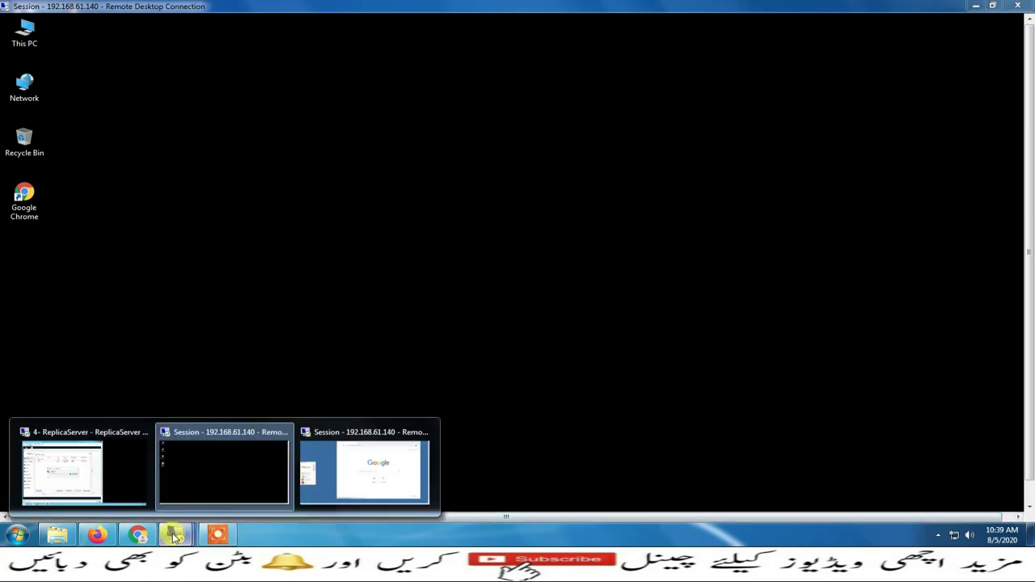
click(108, 477)
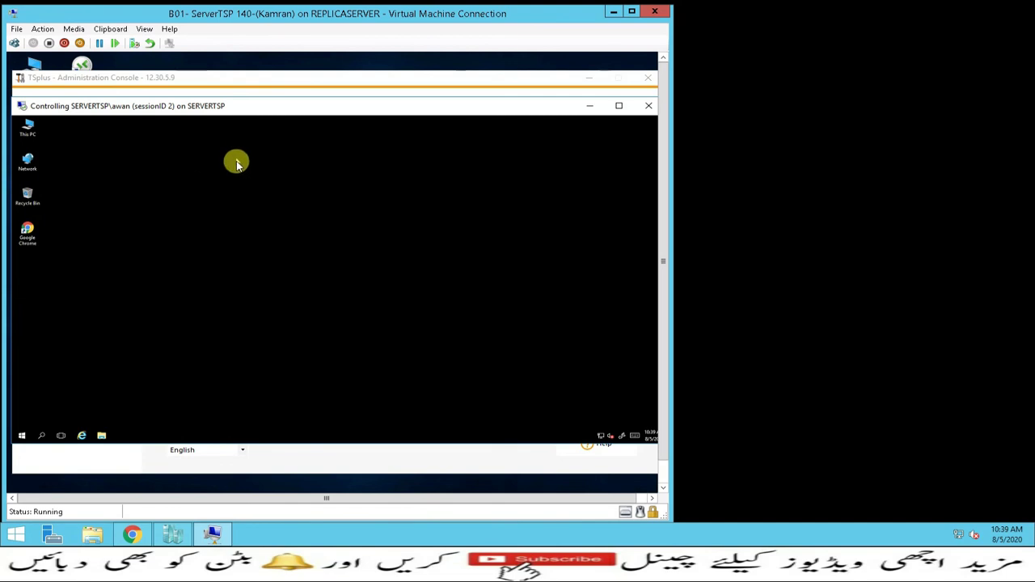
click(648, 109)
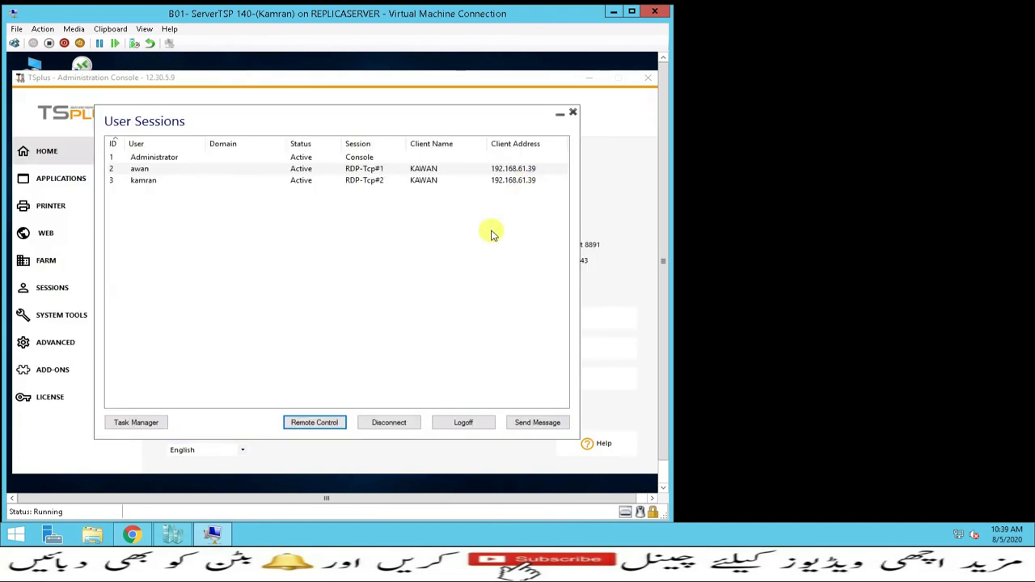
Disconnect user sessions ID 3 and ID 2, then close the User Sessions list
click(137, 180)
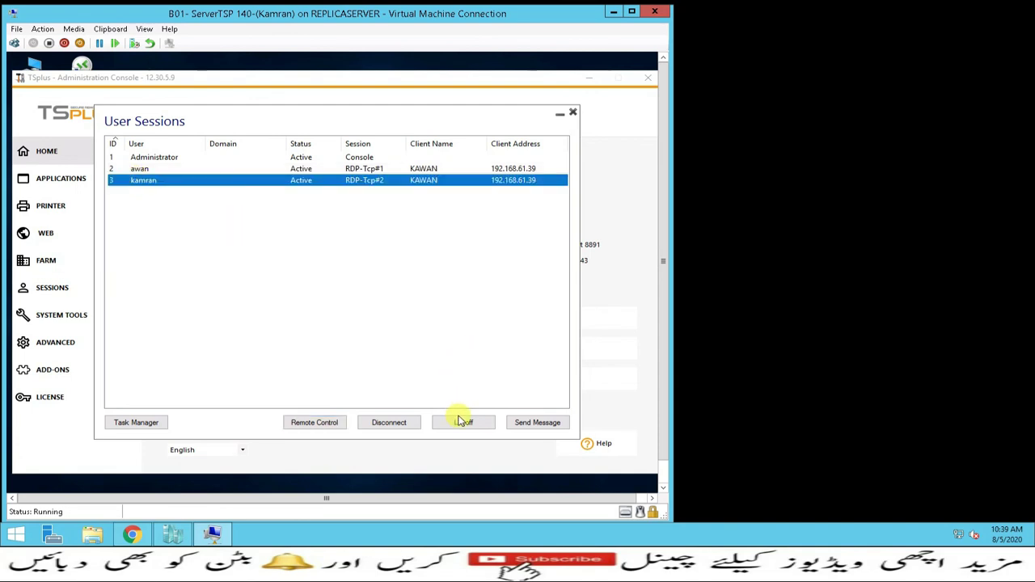
click(406, 423)
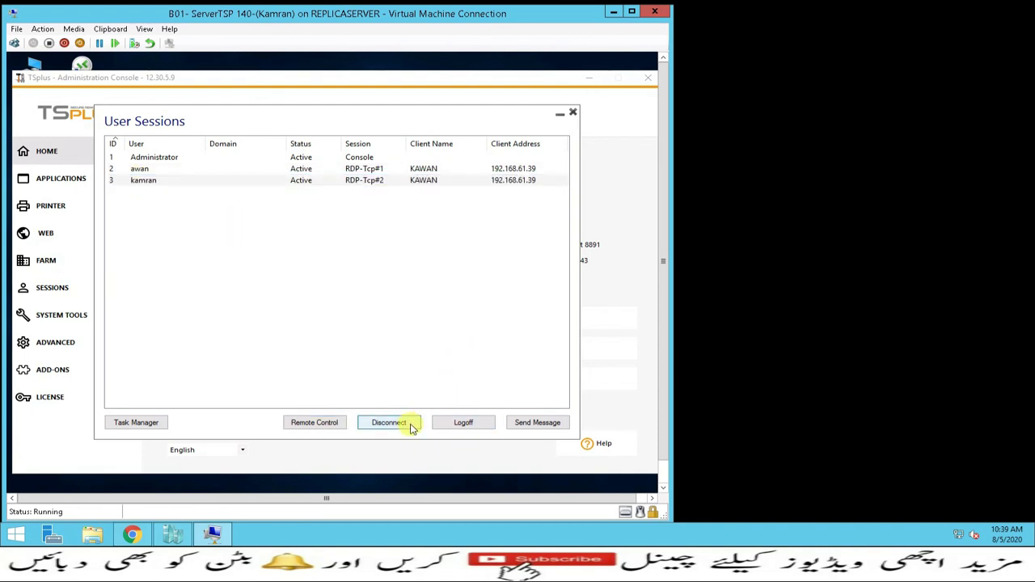
click(142, 169)
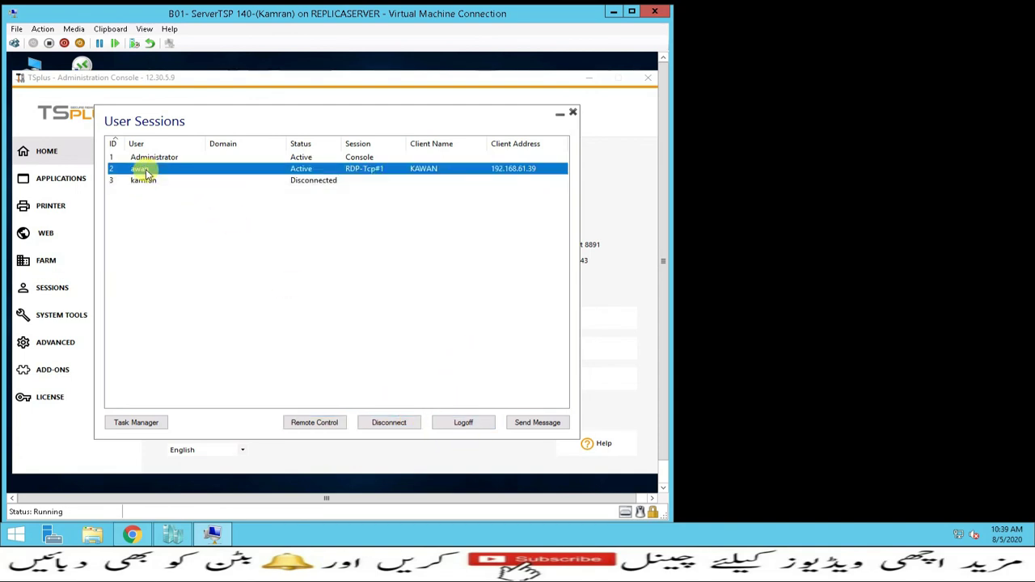
click(388, 423)
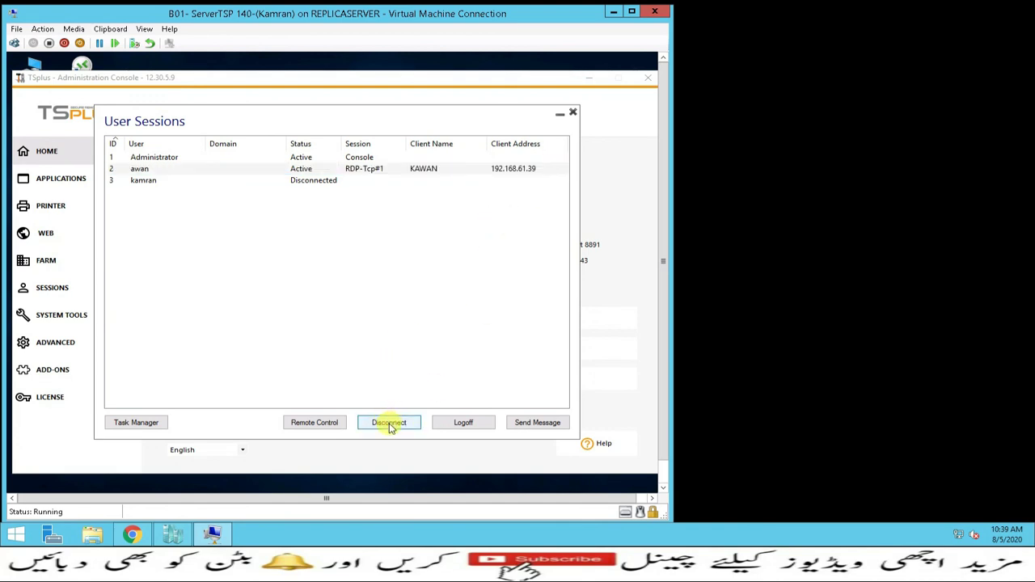
click(297, 170)
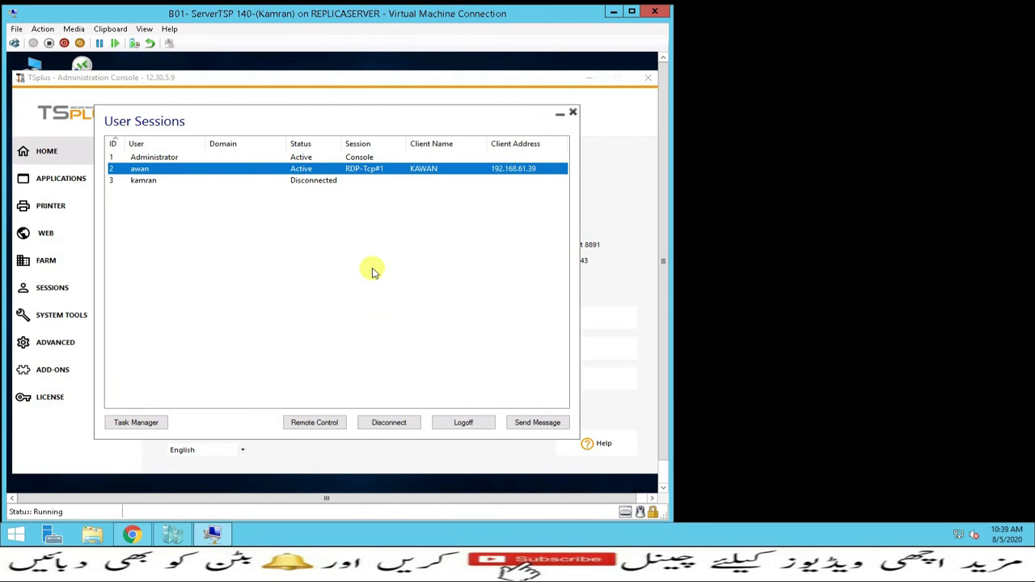
click(388, 422)
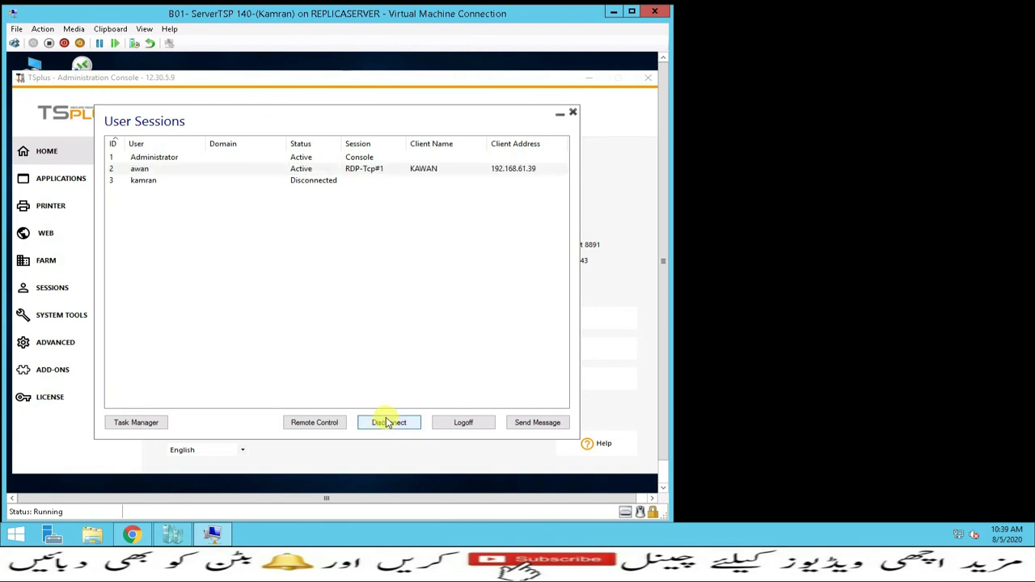
click(572, 113)
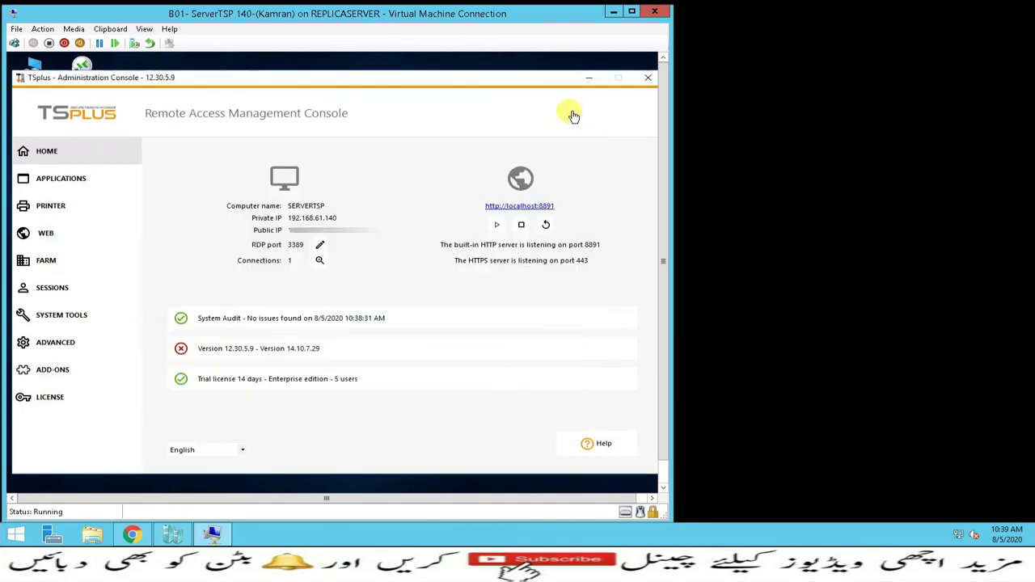
click(320, 248)
drag(307, 276, 290, 277)
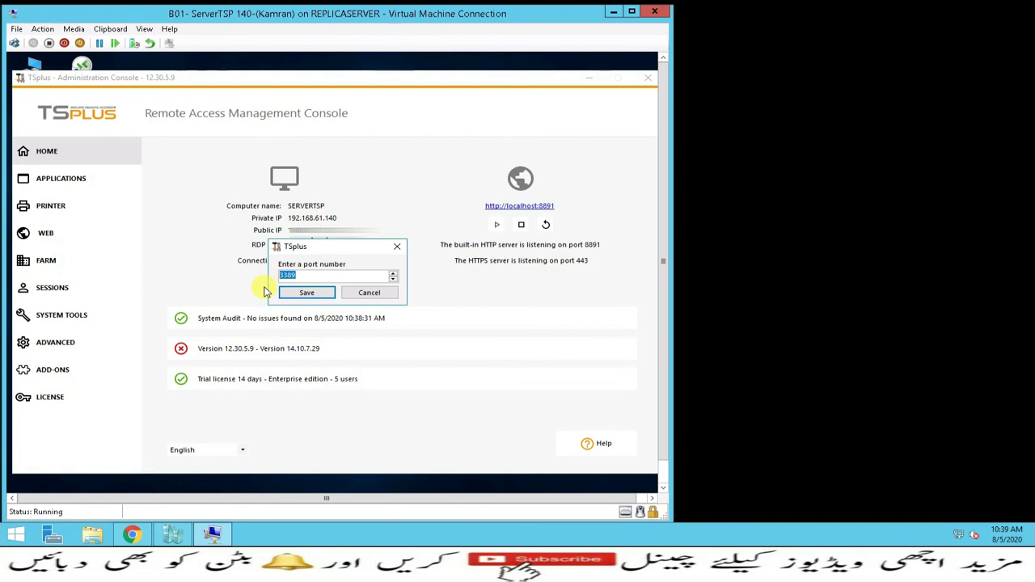
click(370, 294)
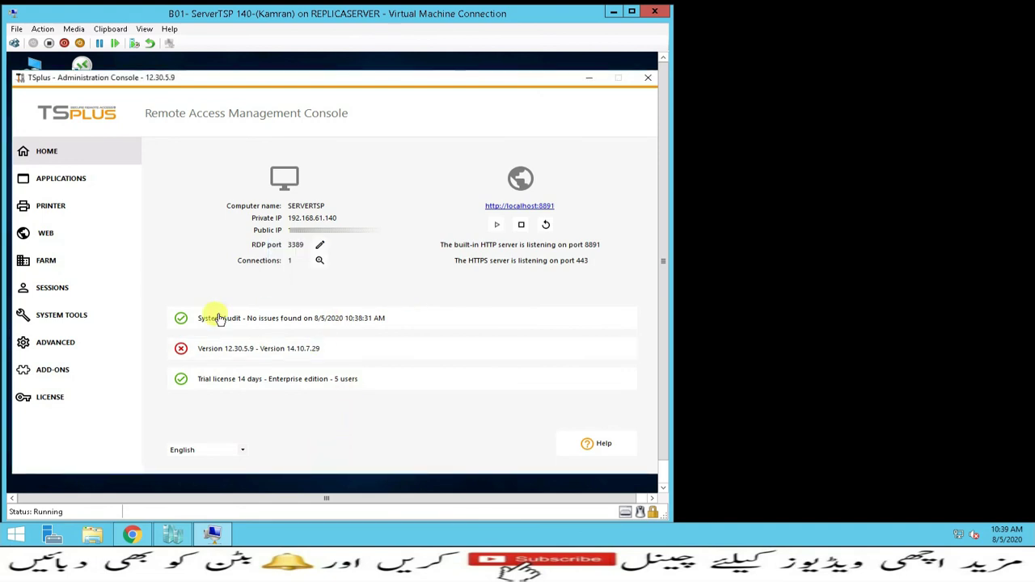